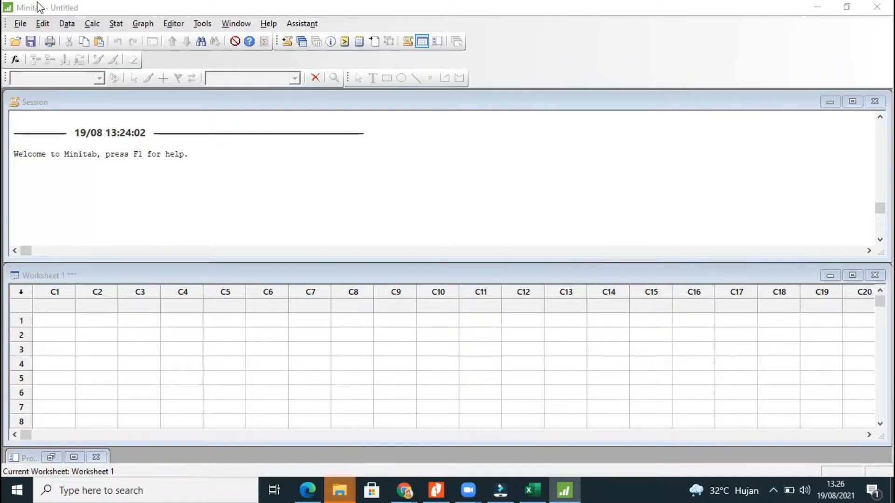
left_click(47, 100)
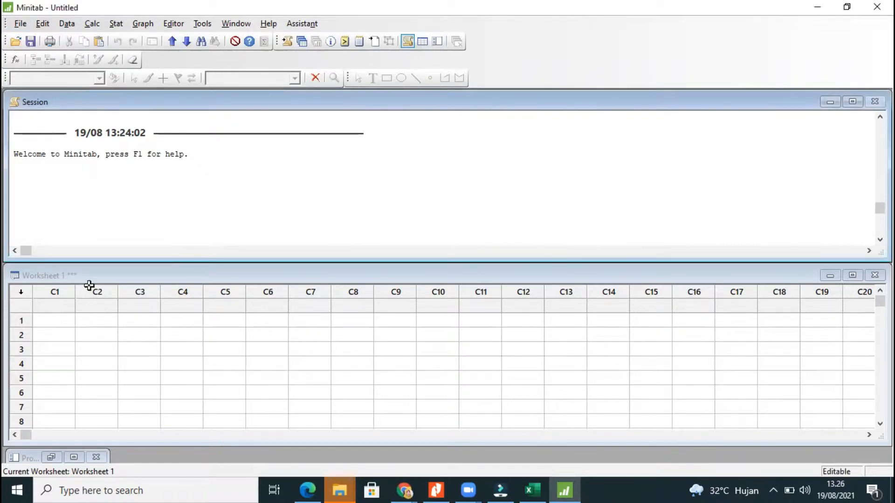
left_click(75, 273)
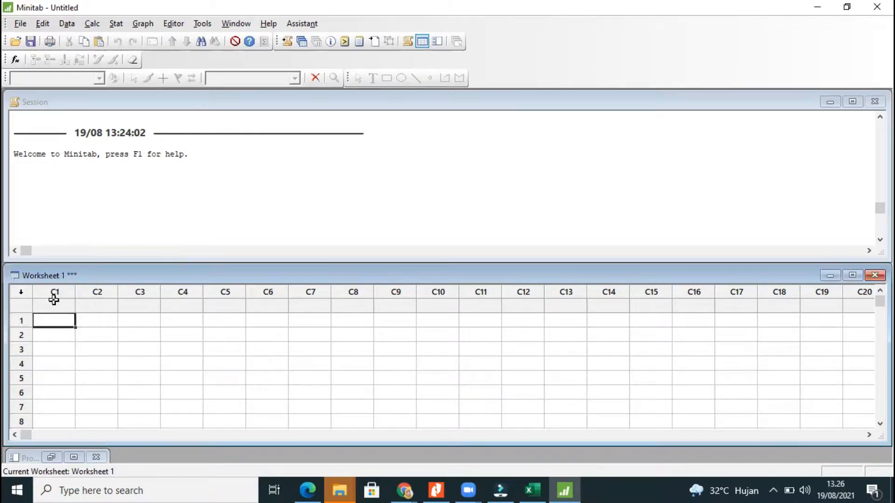
left_click_drag(62, 306, 89, 309)
left_click(89, 309)
left_click(179, 320)
left_click(268, 321)
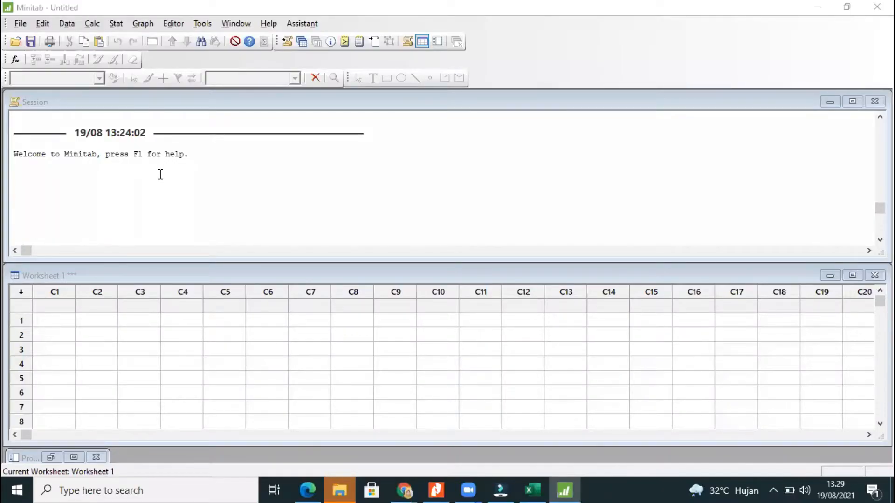
left_click(55, 99)
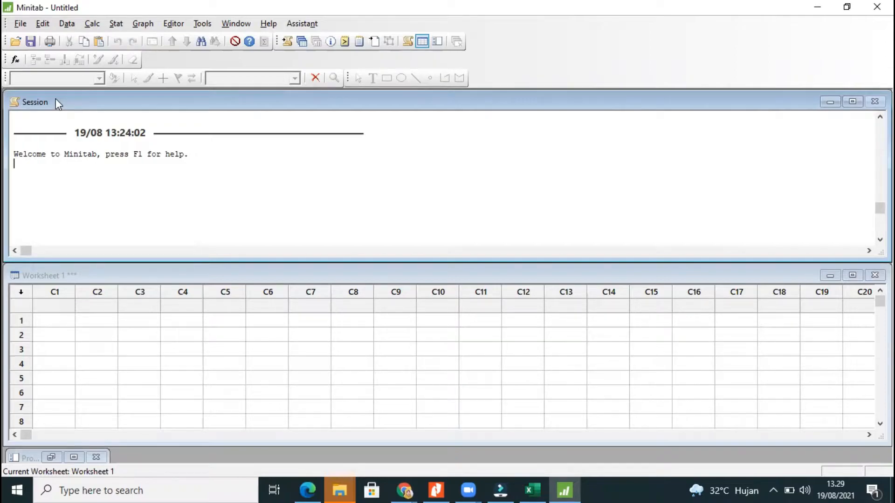
left_click(55, 99)
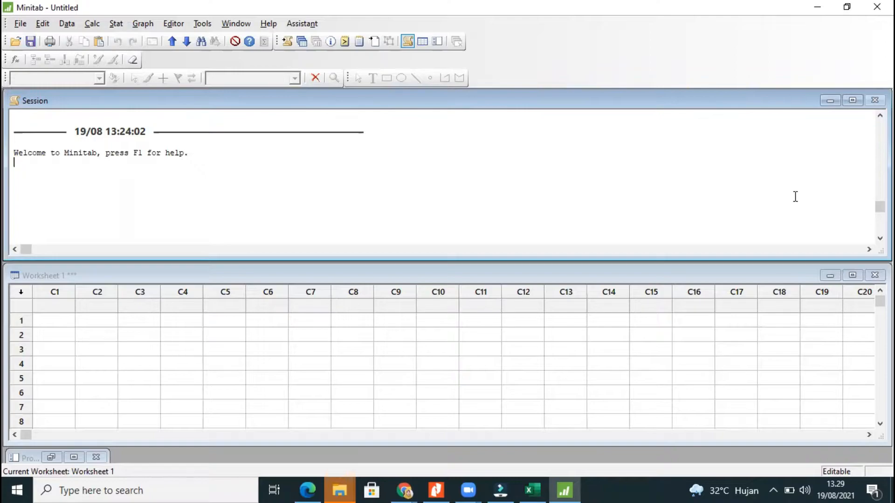
left_click(21, 24)
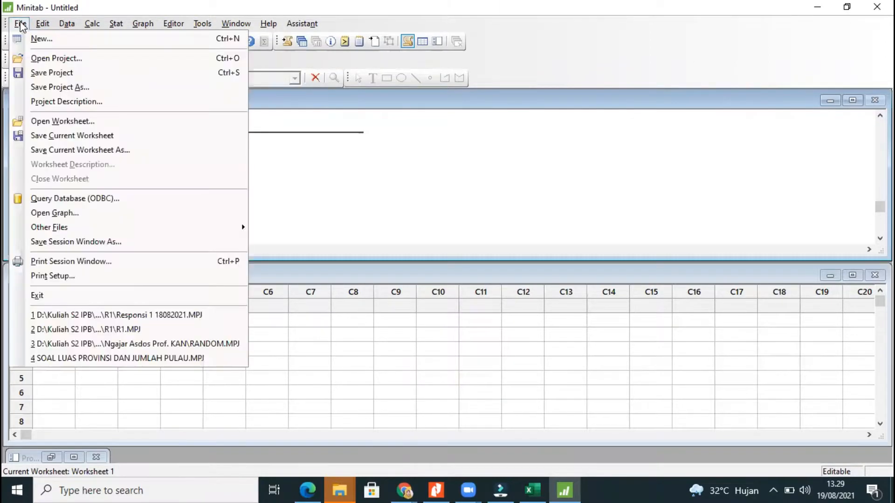
left_click(20, 24)
left_click(42, 24)
mouse_move(64, 26)
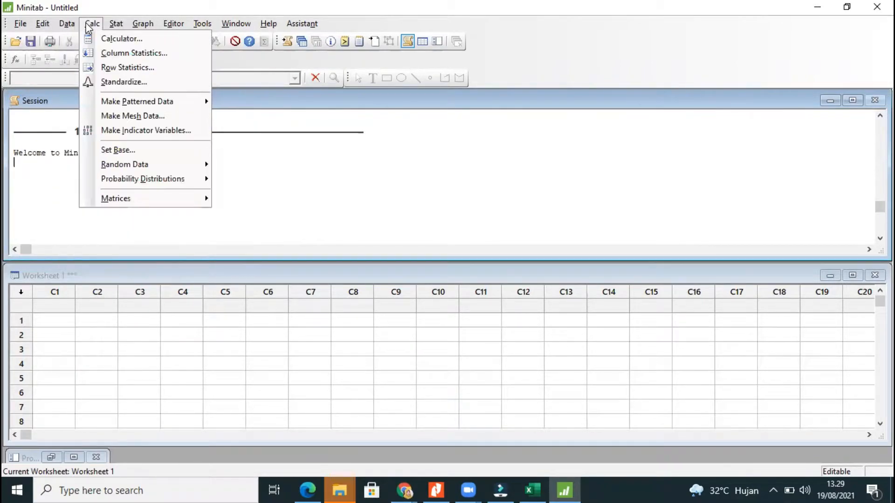
mouse_move(124, 24)
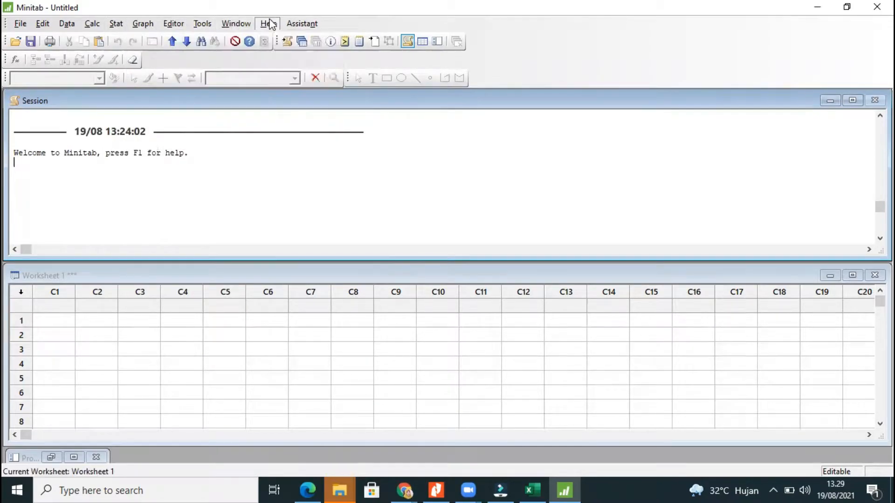
mouse_move(297, 27)
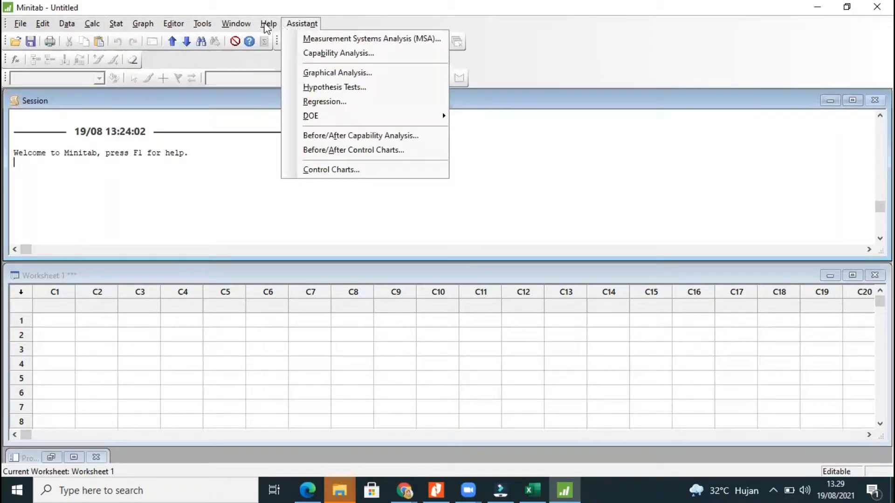
mouse_move(36, 28)
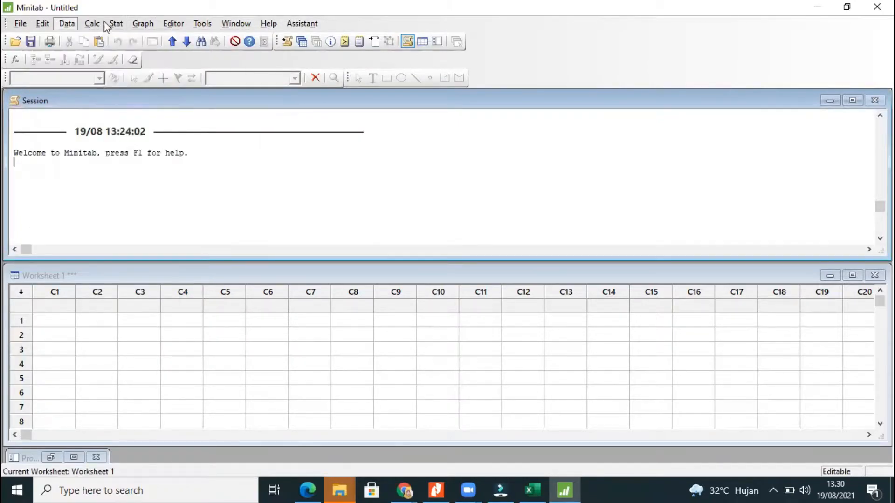
key("Right")
key("Right")
key("Right")
key("Right")
key("Right")
key("Right")
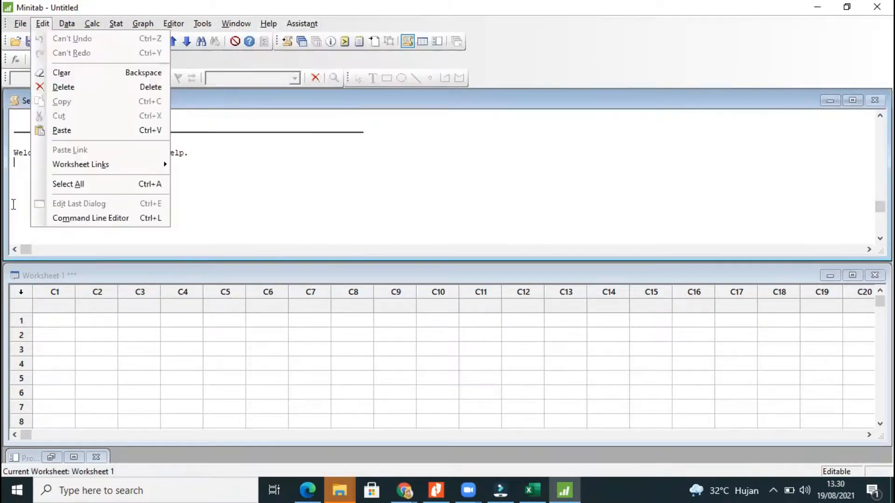
Name column C1 of the empty worksheet Mahasiswa.
left_click(67, 323)
left_click(66, 318)
left_click(52, 305)
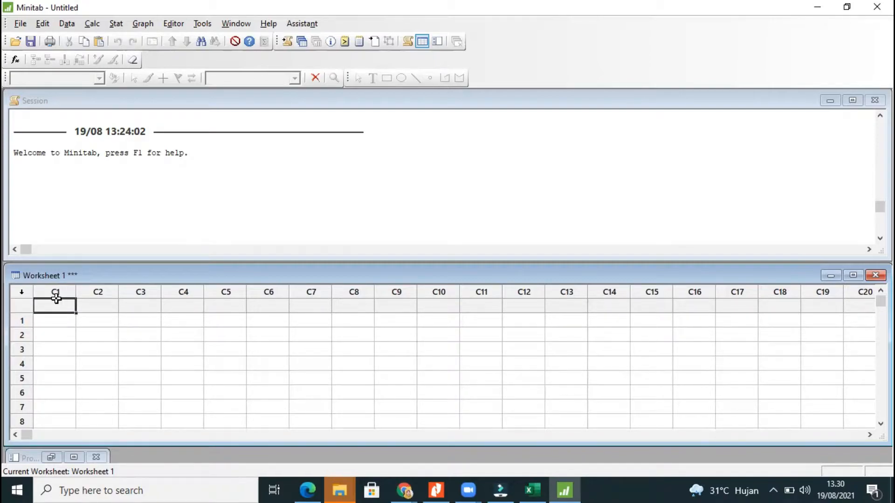
type("Mahasiswa")
key("Return")
Enter the values 1, 2, 3 and 4 in rows 1 to 4 of the Mahasiswa column.
type("1")
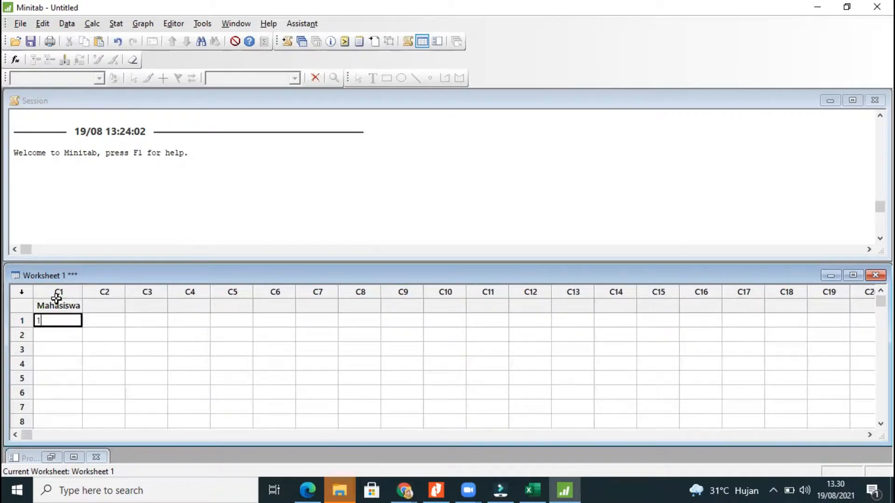
key("Return")
type("2")
key("Return")
type("3")
key("Return")
type("4")
key("Return")
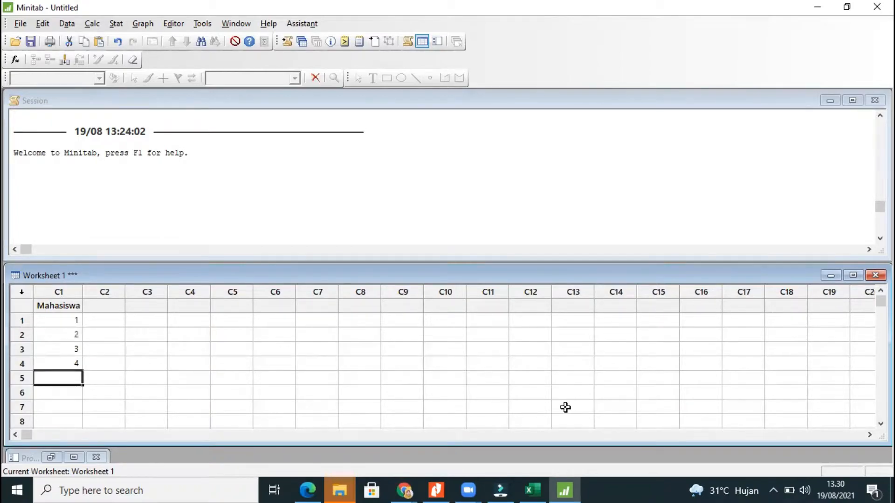
Switch to data mahasiswa.xlsx in Excel and copy the Mahasiswa and Jenis Kelamin data with headers, cells A1 to B71.
mouse_move(532, 490)
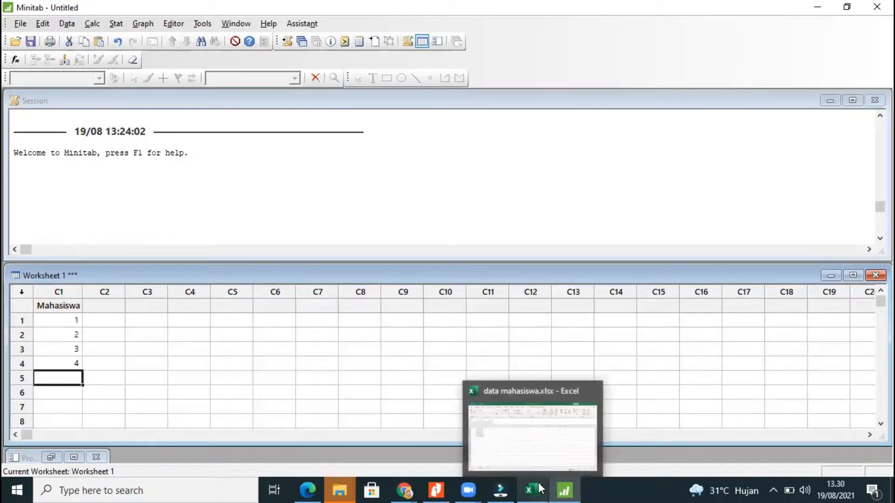
left_click(517, 437)
scroll(92, 289, "up", 20)
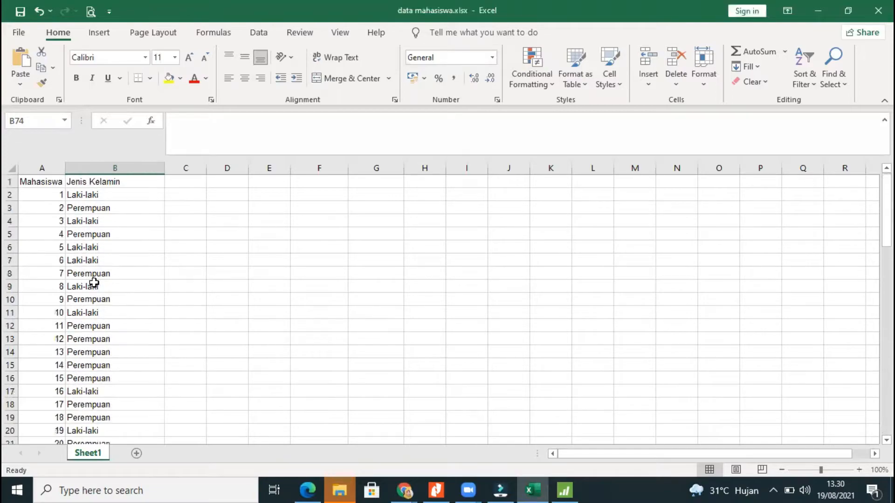
left_click(43, 181)
left_click_drag(43, 181, 100, 403)
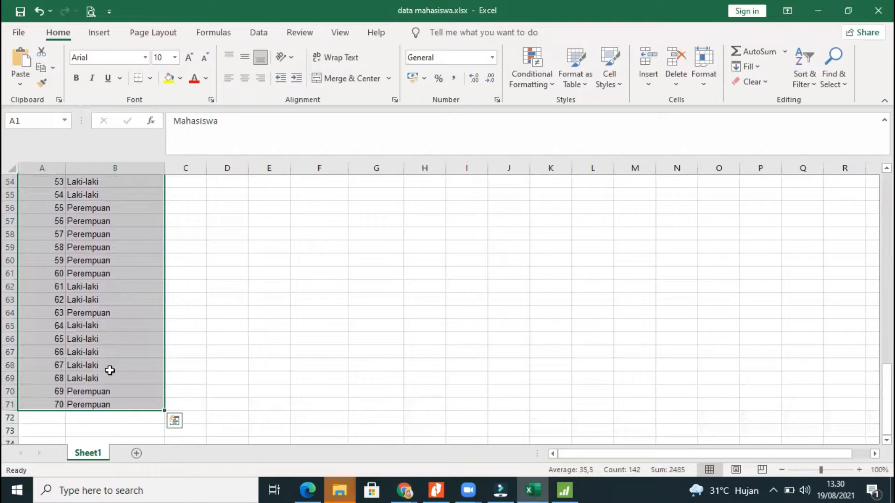
right_click(111, 369)
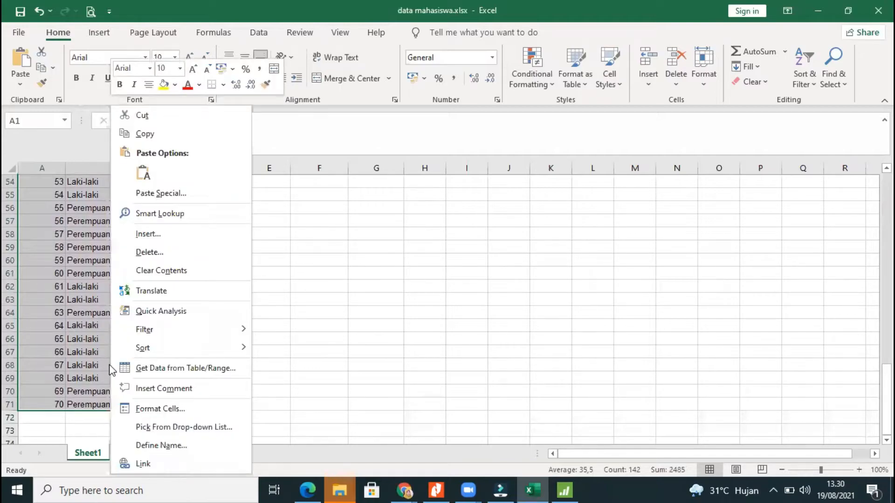
left_click(145, 133)
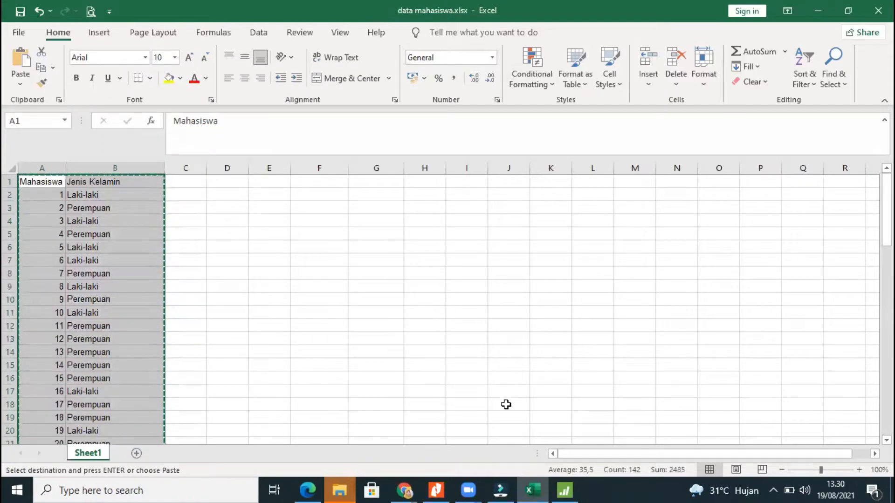
Switch back to Minitab and paste the copied data over the worksheet, starting at the name cell of column C1.
left_click(565, 491)
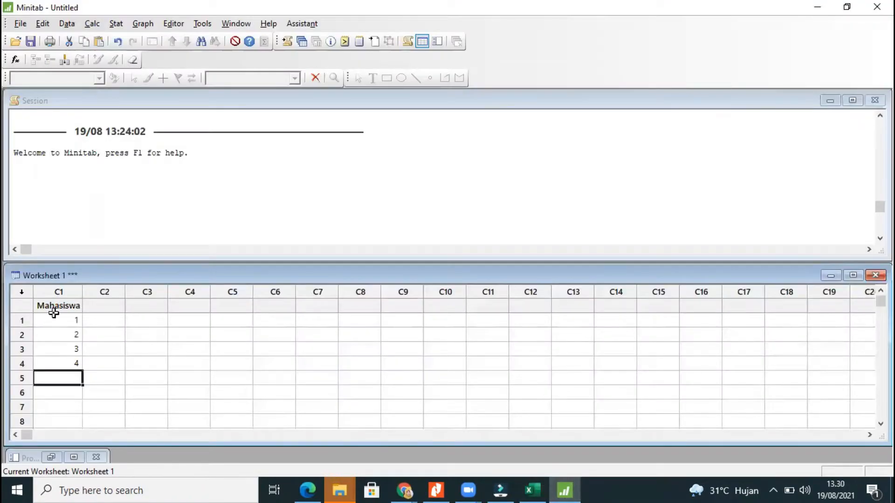
left_click_drag(48, 307, 52, 363)
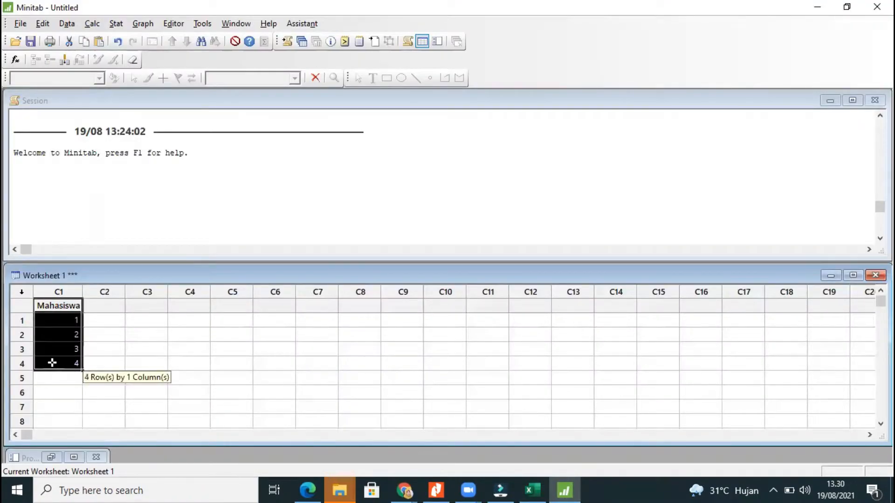
left_click(54, 336)
left_click(58, 306)
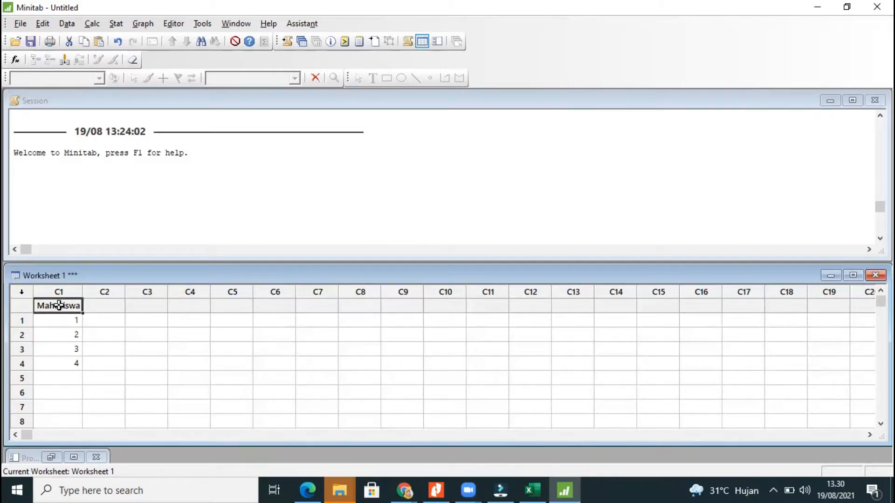
right_click(59, 305)
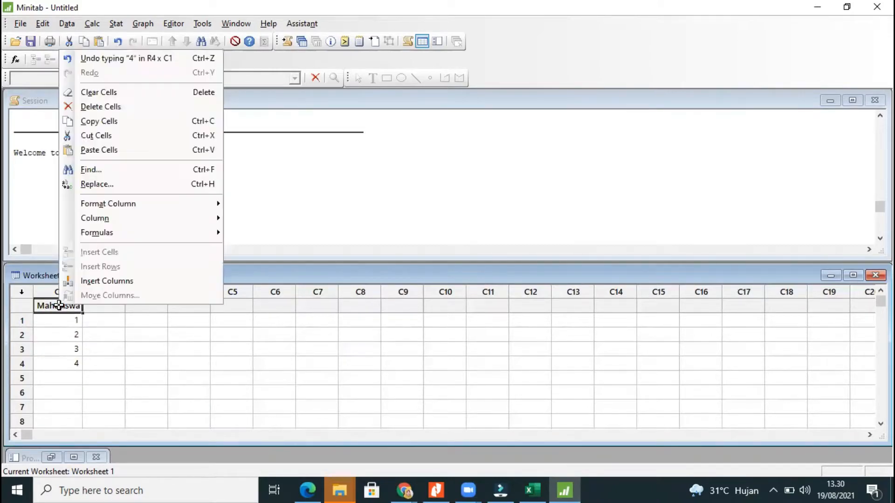
left_click(116, 150)
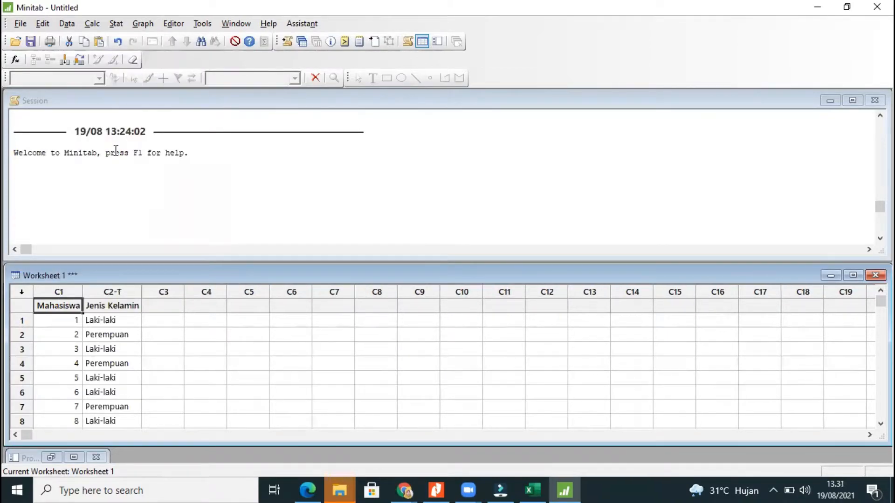
Look through the pasted worksheet rows down to the end of the data and back to the first row.
left_click(70, 329)
scroll(70, 327, "down", 6)
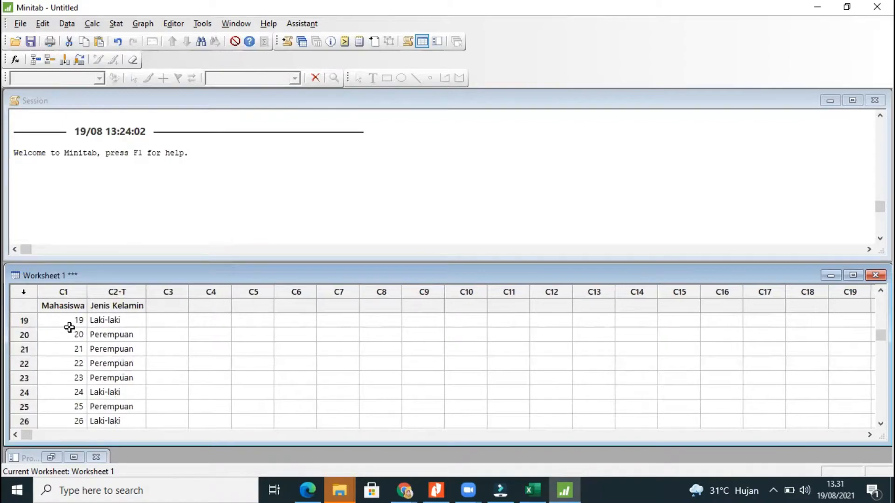
scroll(69, 327, "down", 17)
scroll(66, 343, "up", 3)
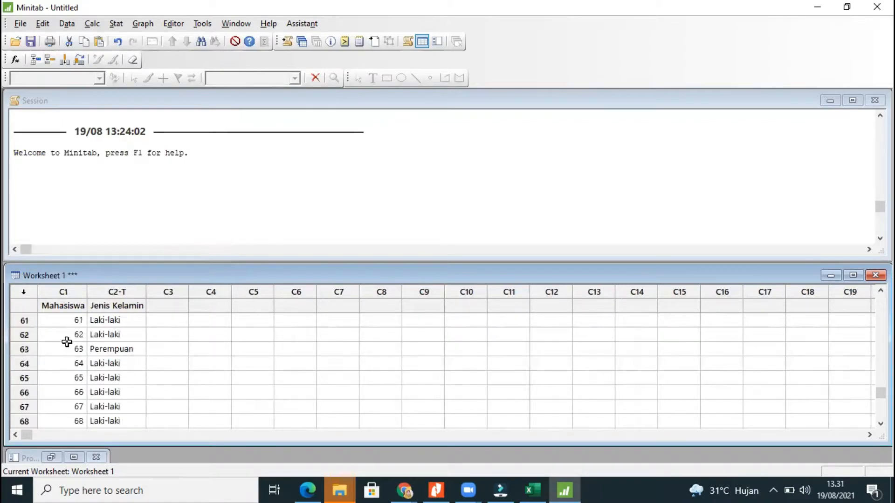
scroll(66, 342, "up", 18)
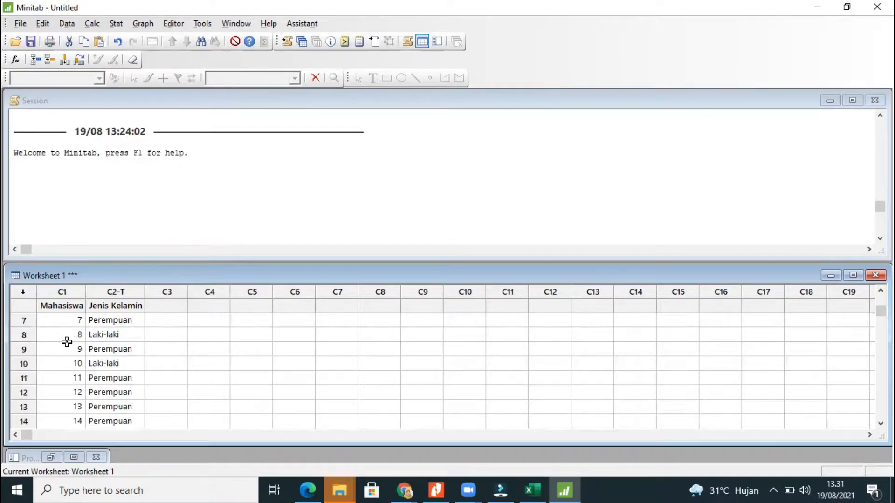
scroll(66, 343, "up", 2)
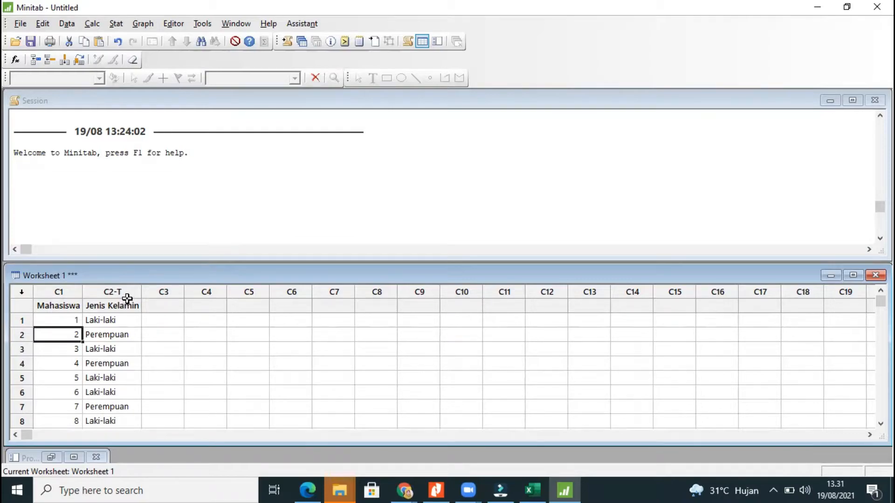
Examine the entries in the first five rows of the Jenis Kelamin text column.
left_click(111, 339)
left_click(106, 364)
left_click(106, 378)
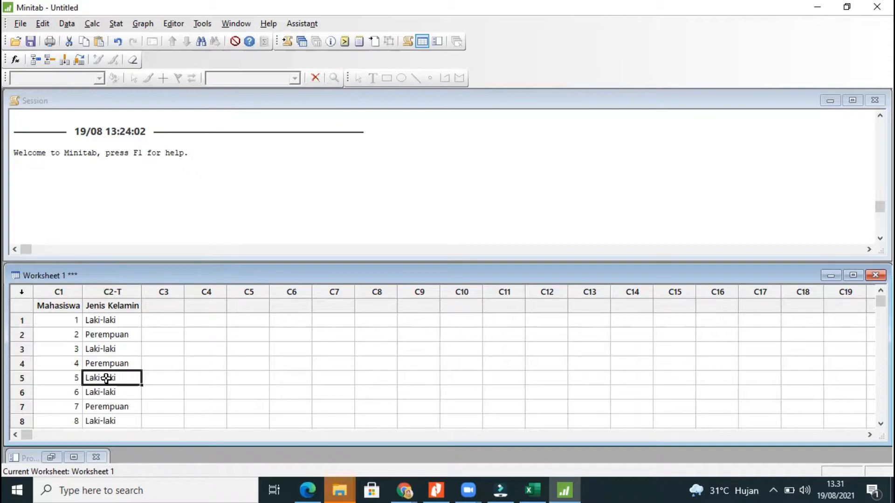
left_click(96, 351)
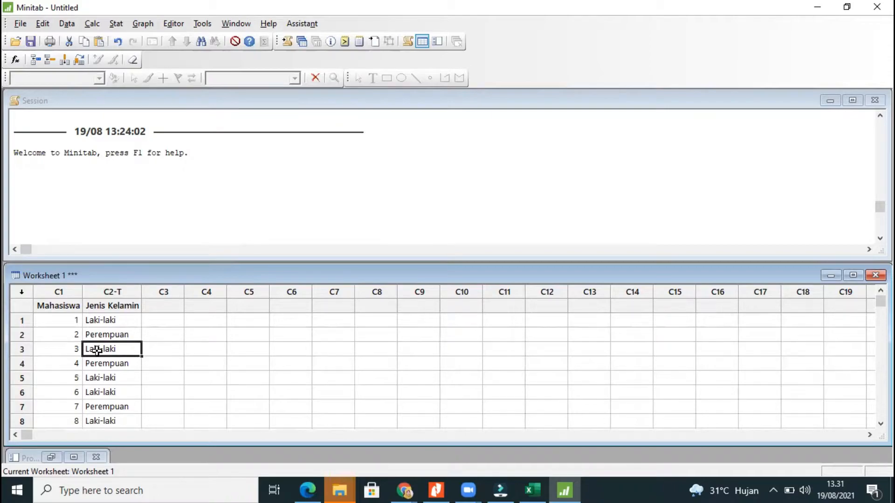
left_click(93, 334)
left_click(92, 320)
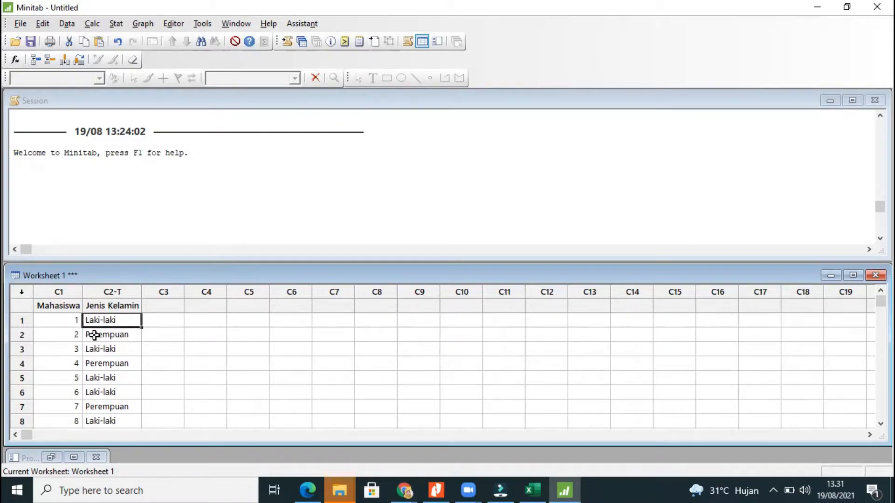
left_click(94, 335)
left_click(96, 349)
left_click(111, 372)
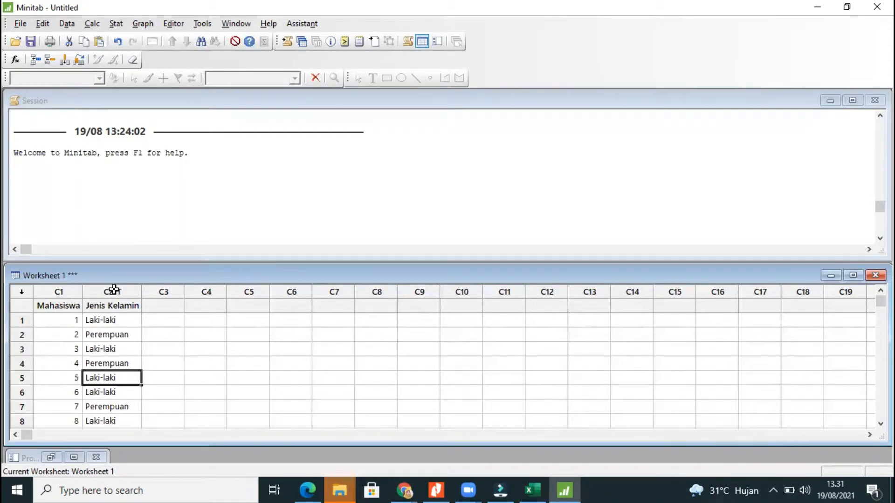
Examine the two column names and the first entries of the Mahasiswa column.
left_click(74, 306)
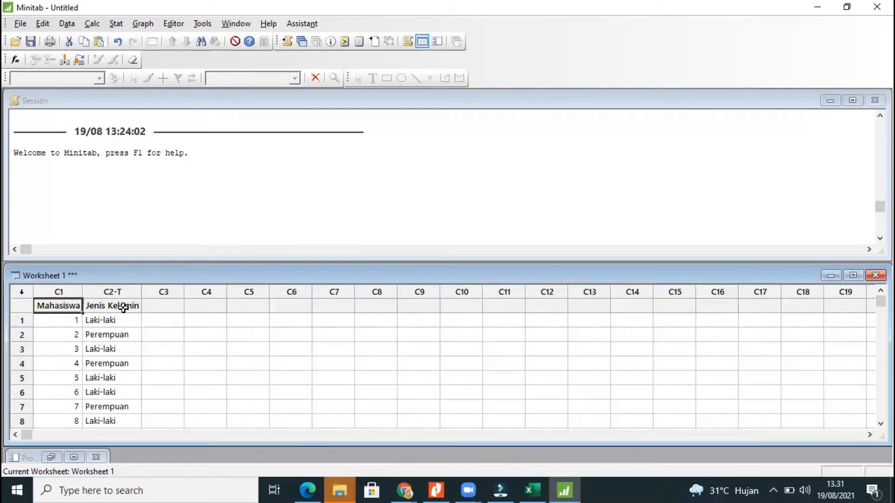
left_click(122, 306)
left_click(62, 308)
left_click(93, 307)
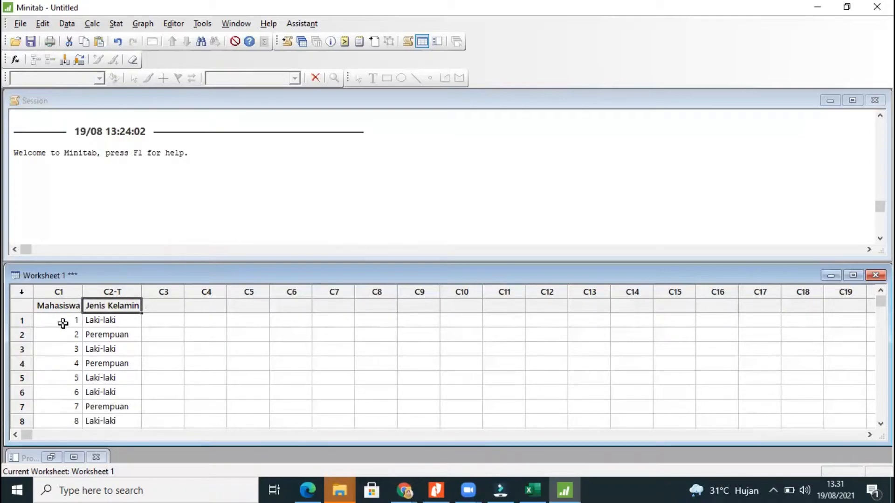
left_click(62, 320)
left_click(59, 354)
left_click(56, 378)
left_click(56, 334)
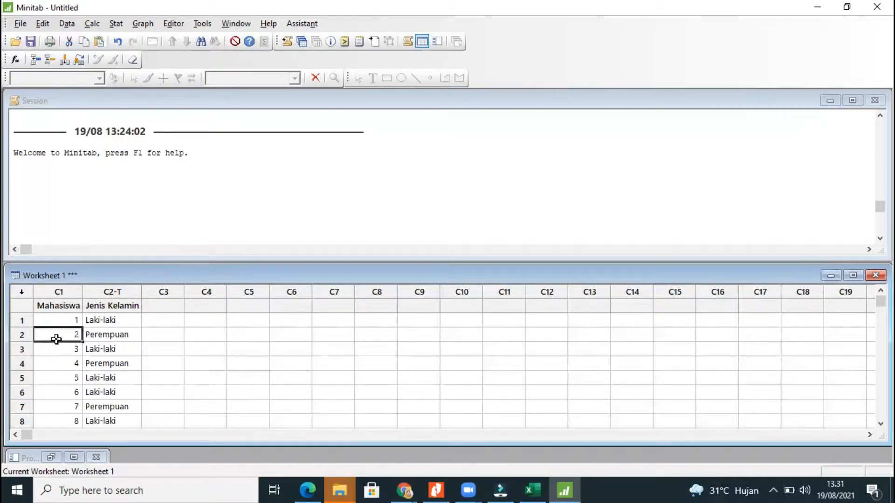
Examine how the first Mahasiswa numbers line up with their Jenis Kelamin categories in the worksheet's top rows.
left_click(56, 354)
left_click(93, 306)
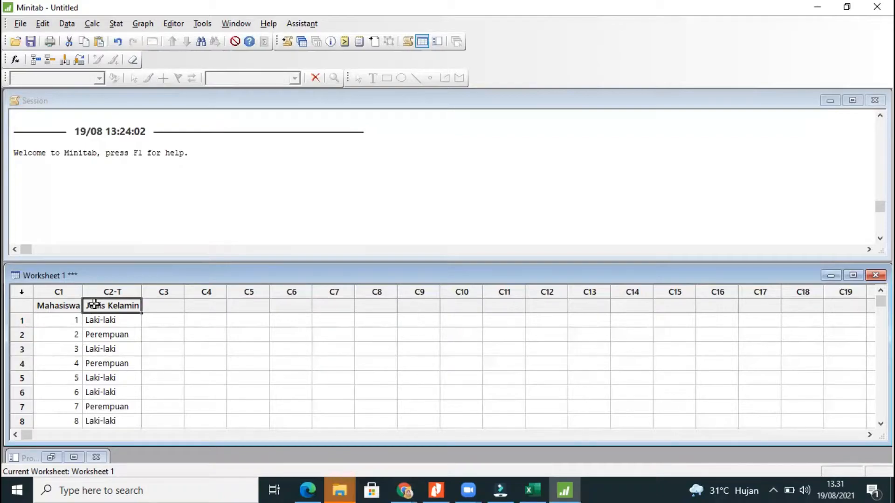
left_click(106, 326)
left_click(107, 337)
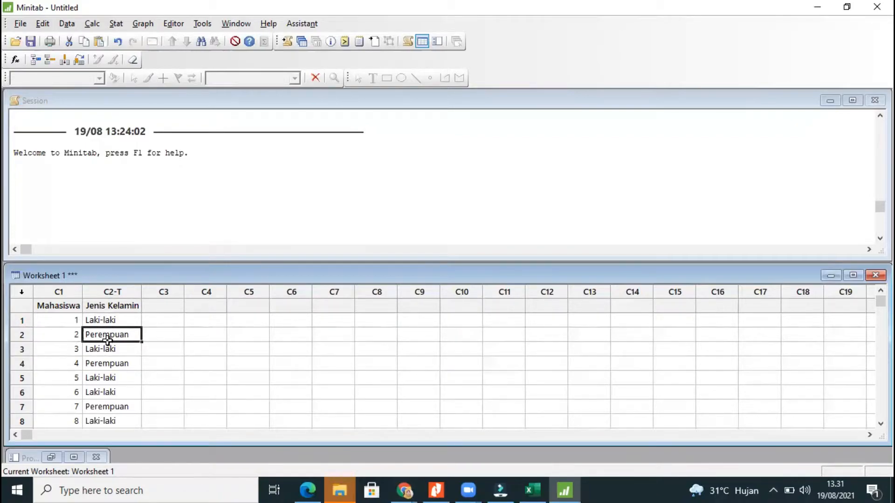
left_click(74, 343)
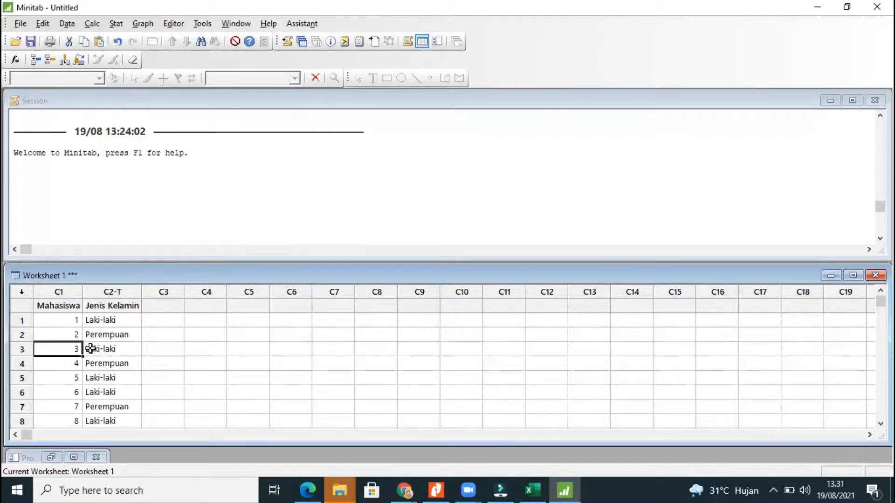
left_click(106, 321)
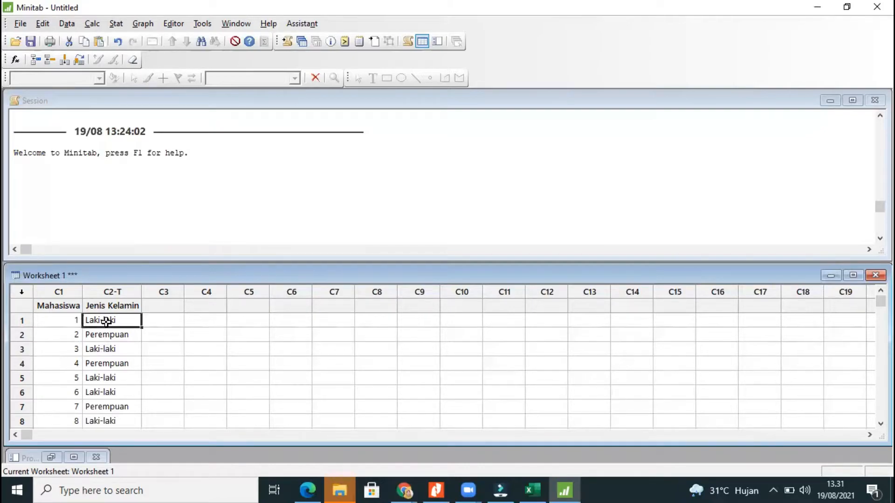
left_click(107, 336)
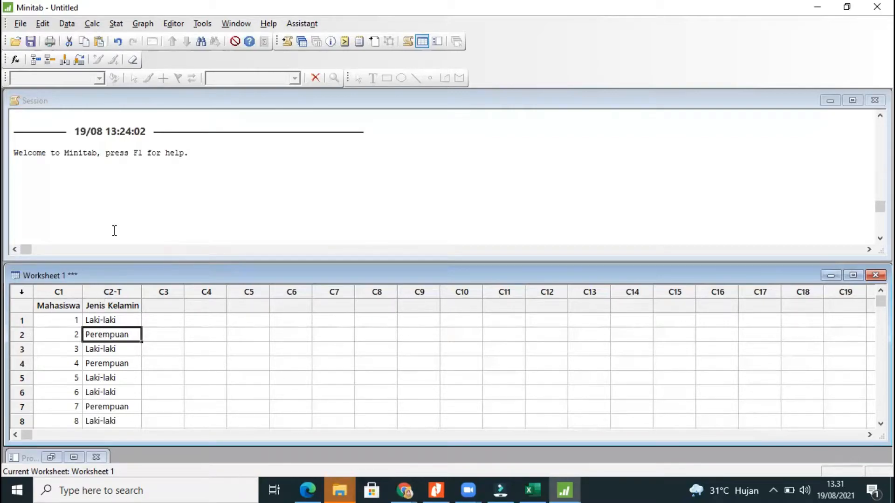
Start a Table of Descriptive Statistics with Jenis Kelamin as the categorical row variable and no column variable.
left_click(121, 24)
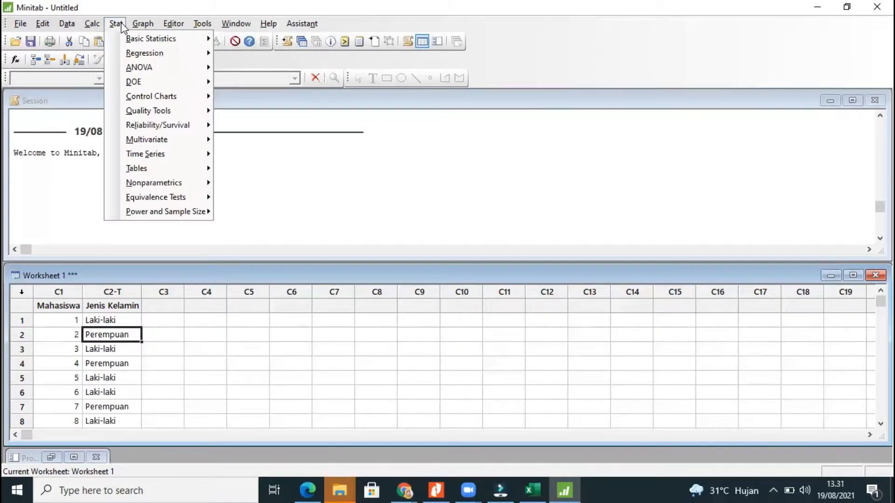
mouse_move(173, 172)
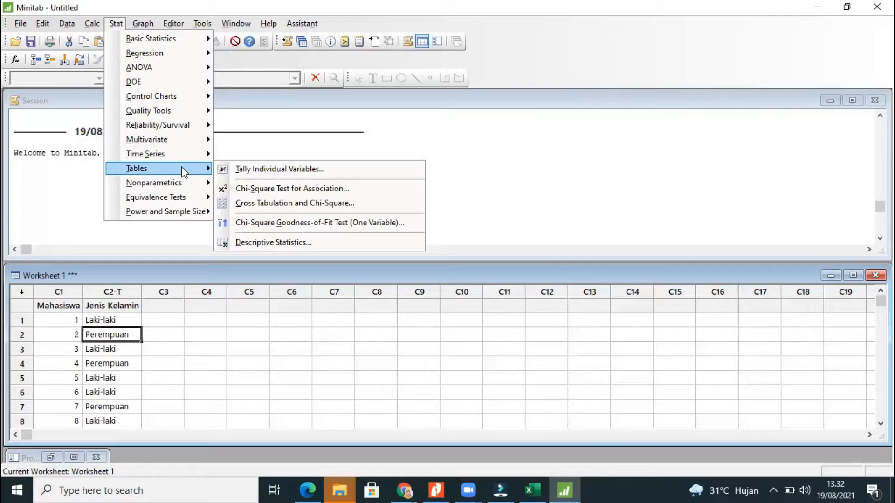
left_click(260, 243)
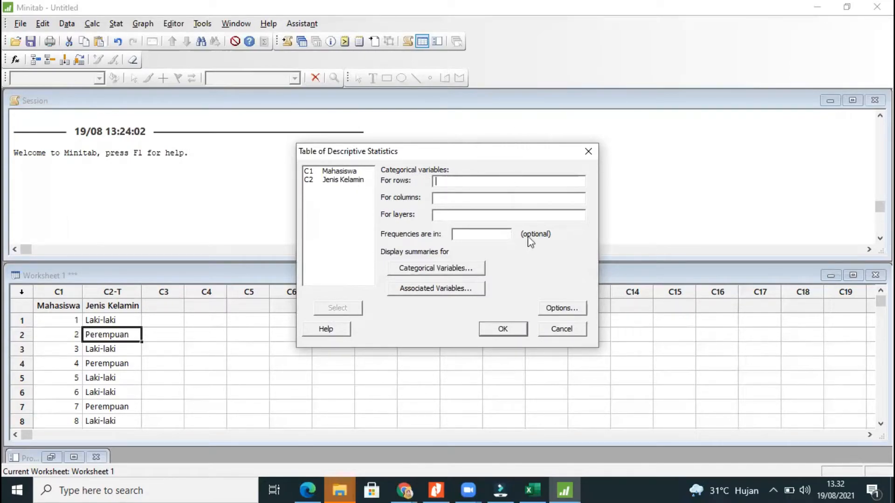
left_click(346, 181)
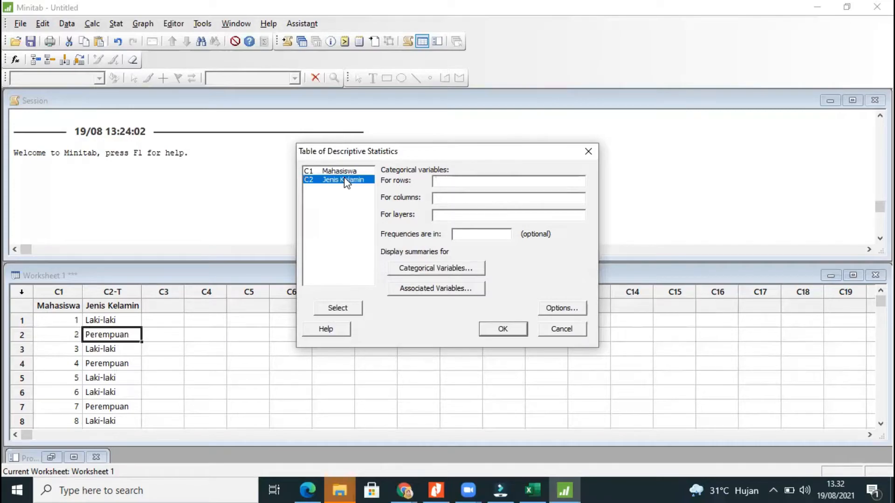
left_click(329, 310)
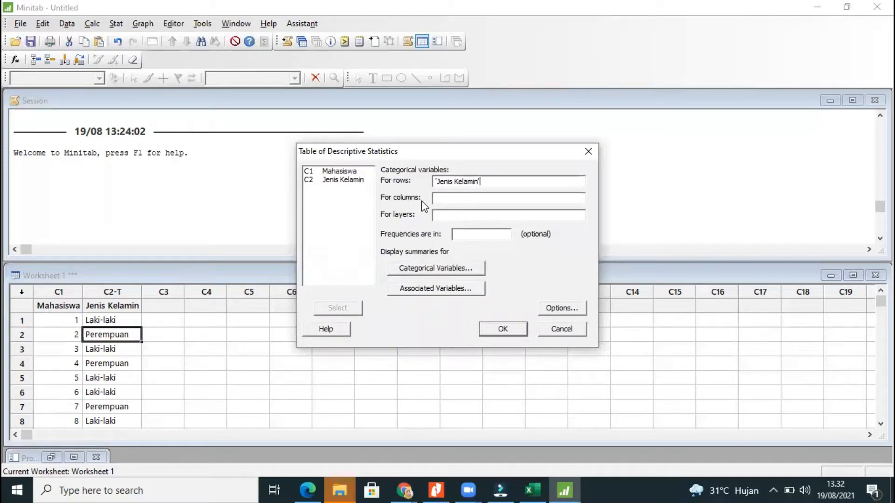
left_click(460, 199)
Include counts, column percents and total percents in the categorical summaries and generate the descriptive statistics table.
left_click(441, 273)
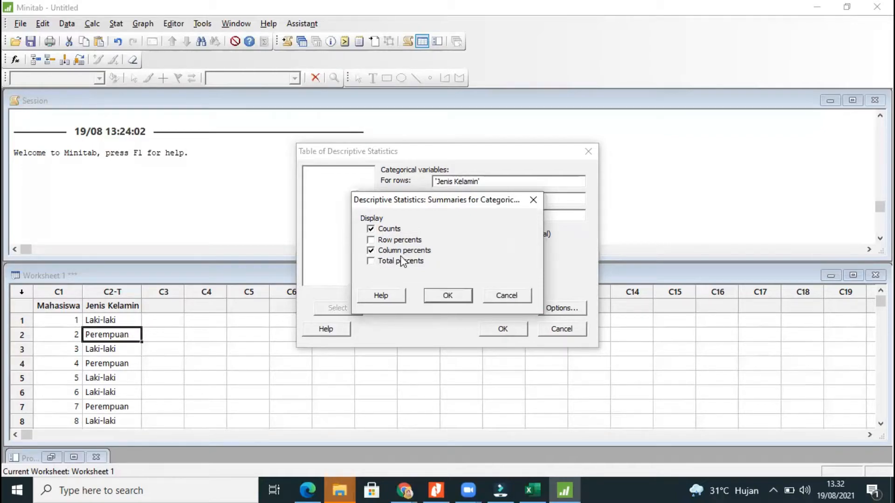
left_click(371, 261)
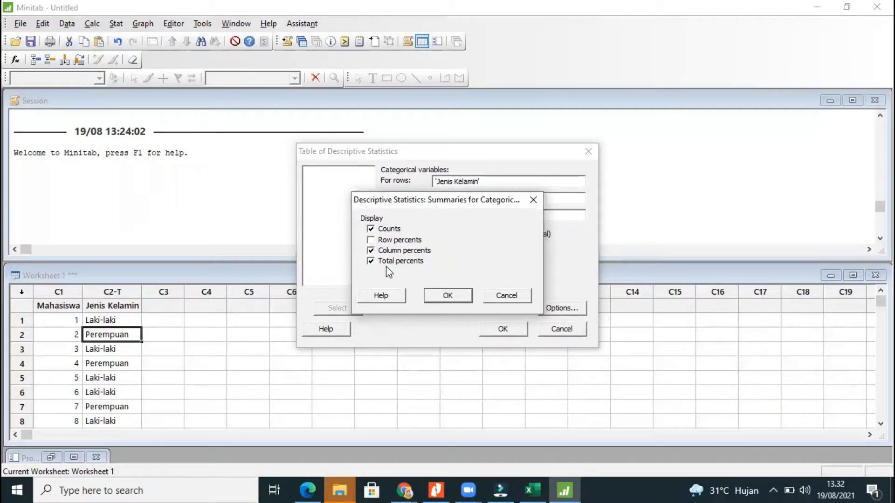
left_click(437, 299)
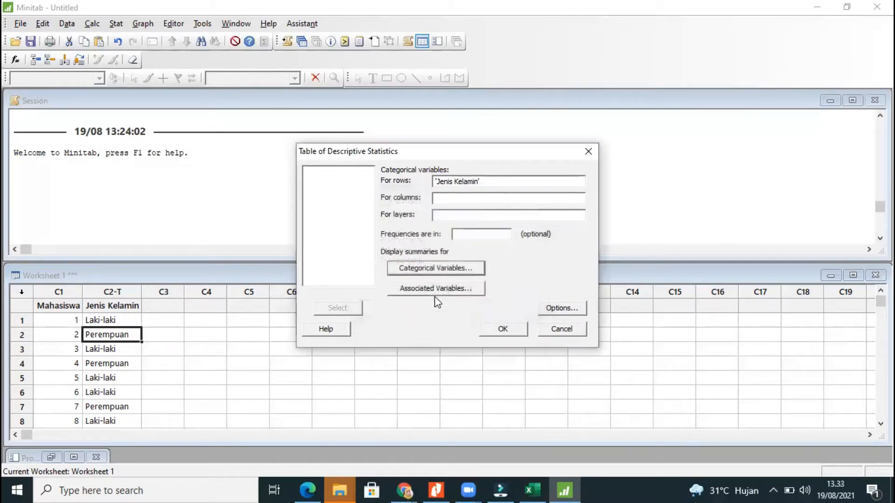
left_click(503, 329)
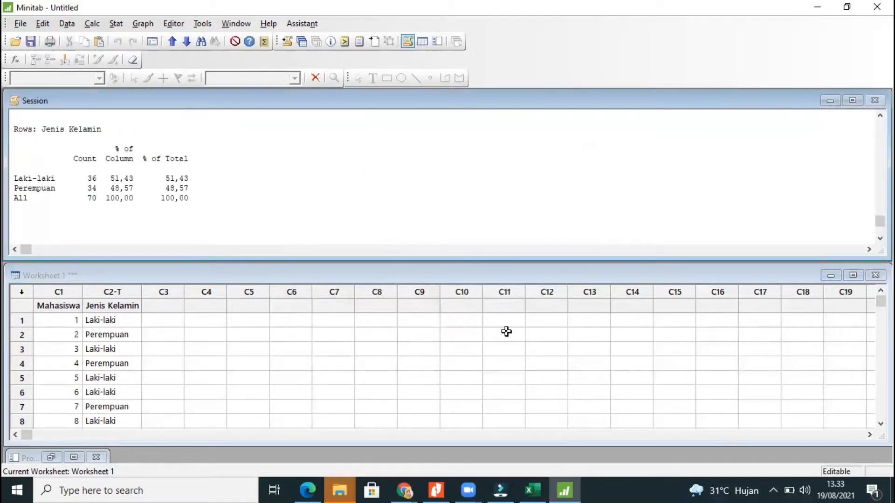
Examine the Jenis Kelamin output table, reading the counts and percentages for Laki-laki and Perempuan.
left_click(38, 131)
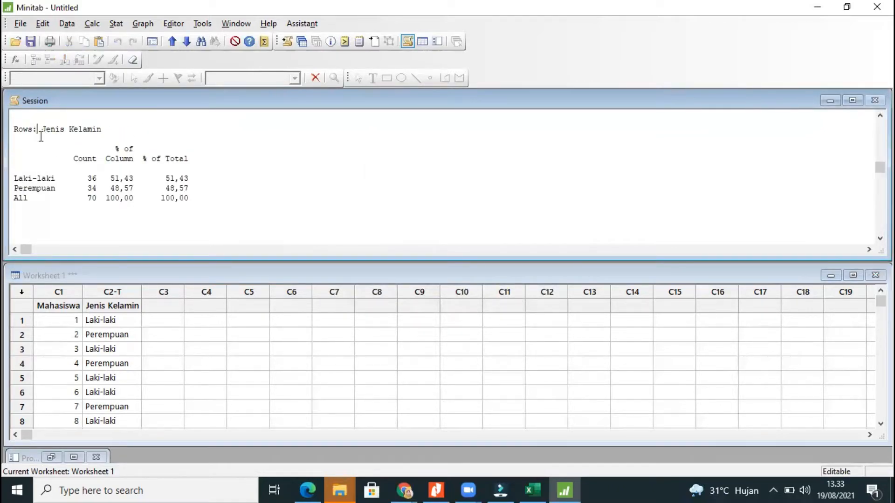
left_click(9, 128)
left_click_drag(107, 154, 195, 198)
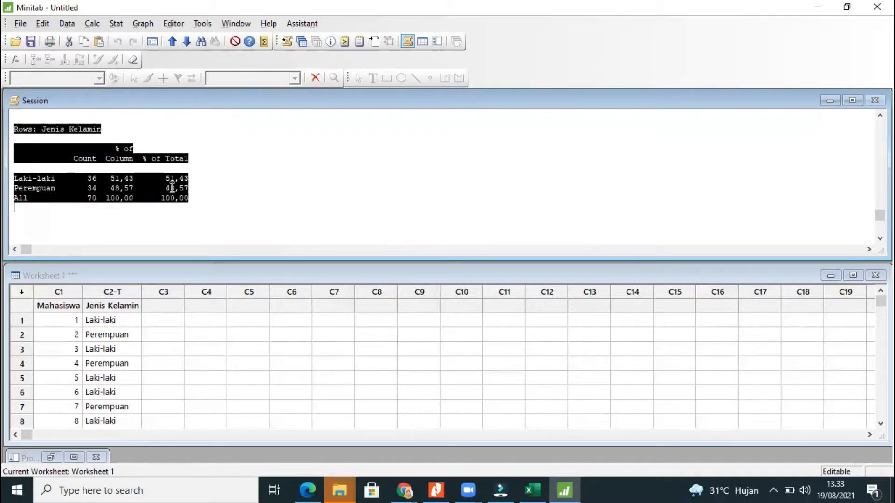
right_click(172, 191)
left_click(110, 179)
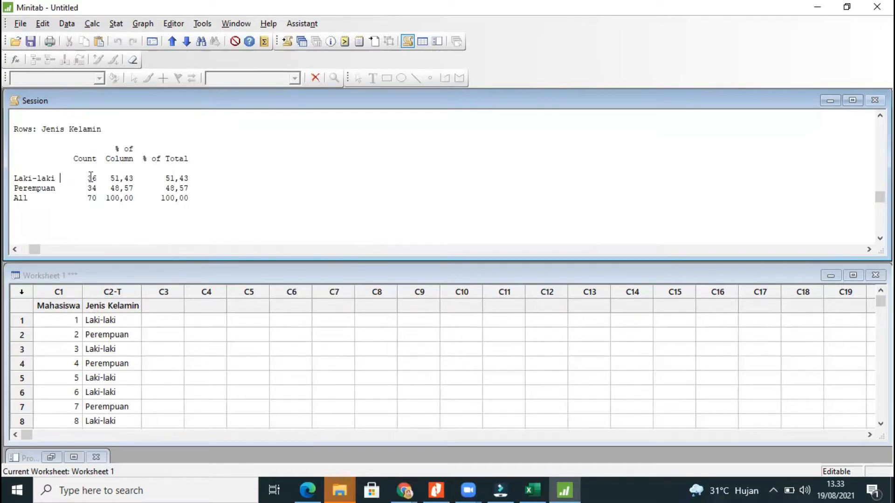
left_click(168, 178)
double_click(181, 177)
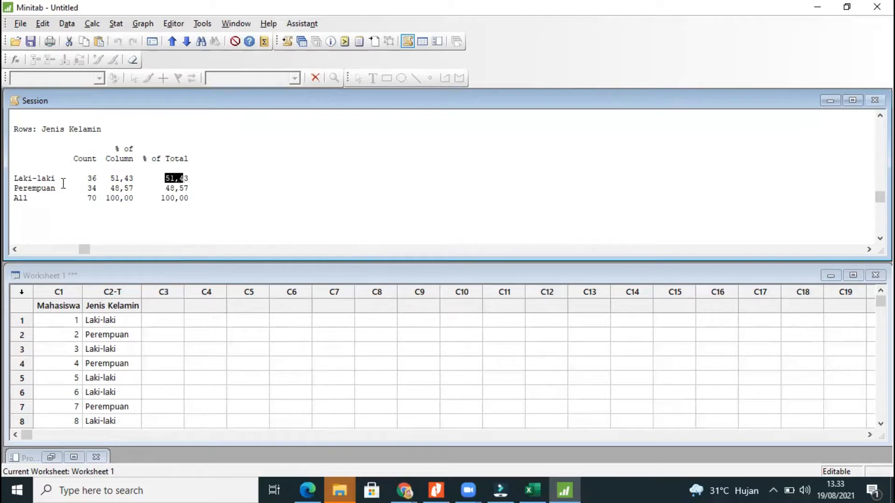
left_click(157, 188)
double_click(172, 189)
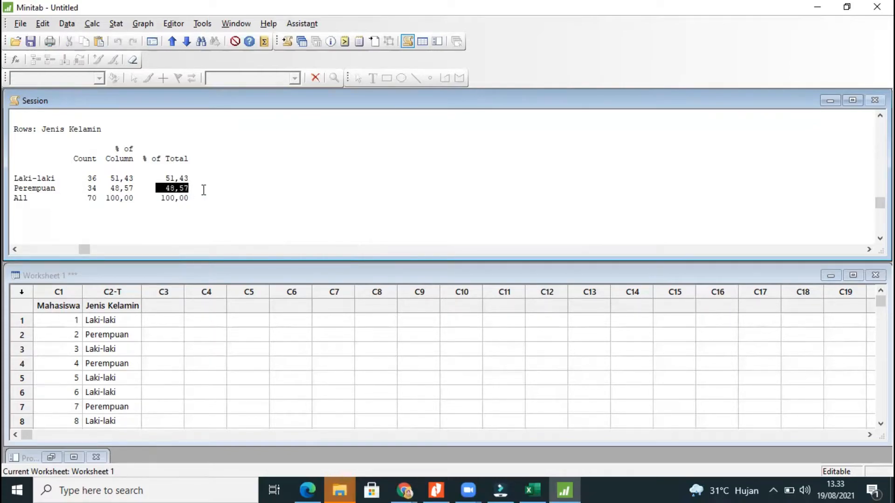
left_click(125, 188)
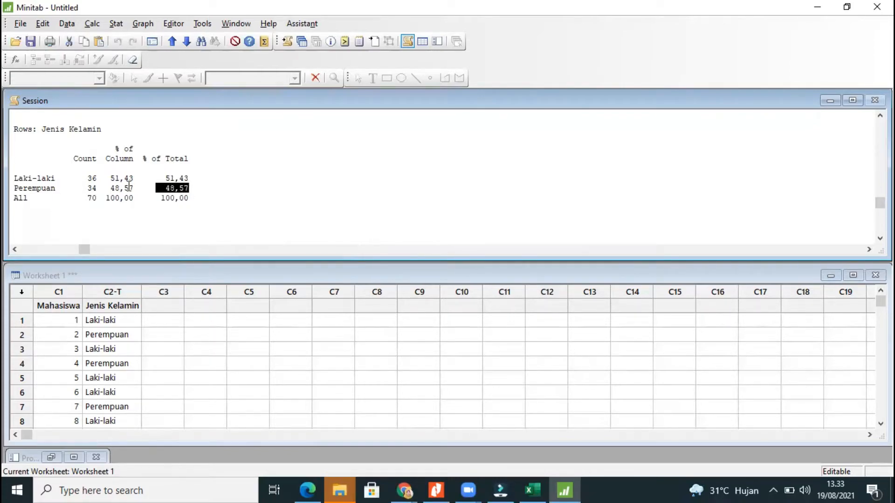
Examine the Mahasiswa and Jenis Kelamin entries in the first four worksheet rows as individual members of the population.
left_click(124, 344)
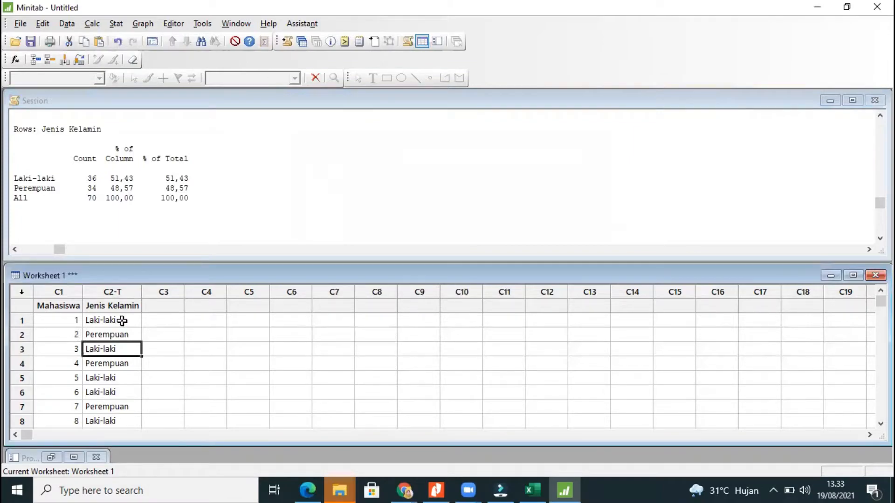
left_click(122, 320)
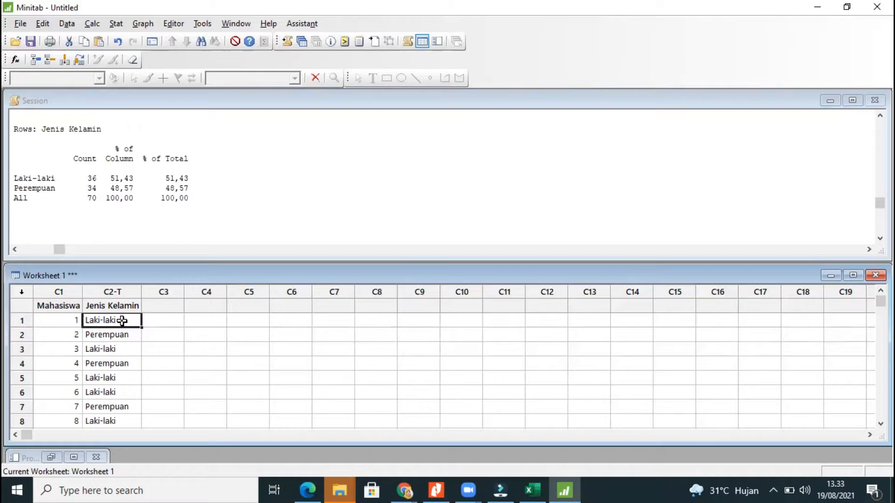
left_click(121, 345)
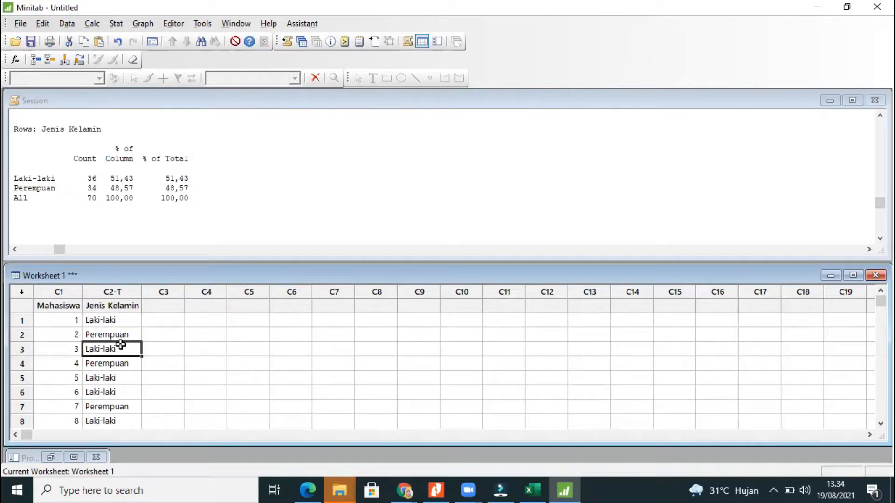
left_click(114, 320)
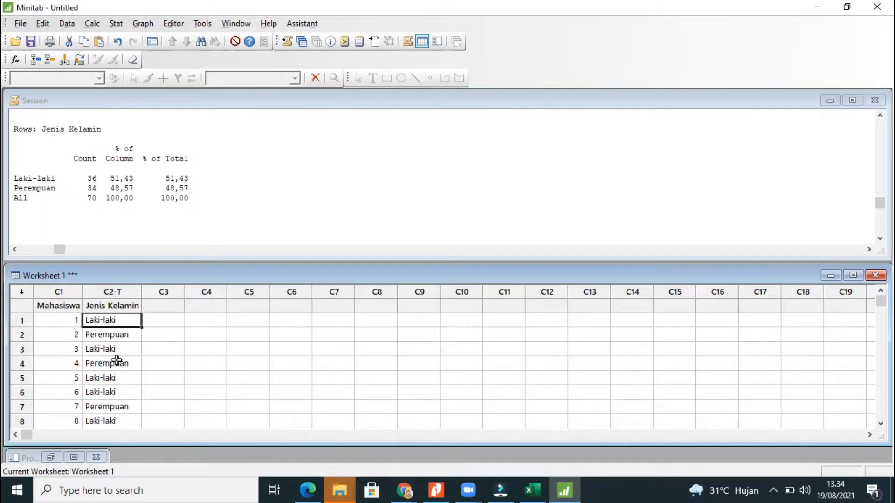
left_click(117, 363)
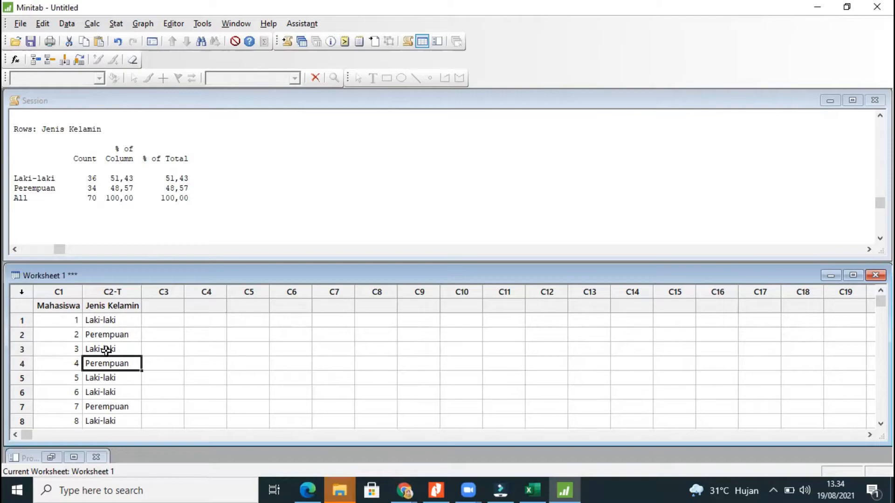
left_click(71, 319)
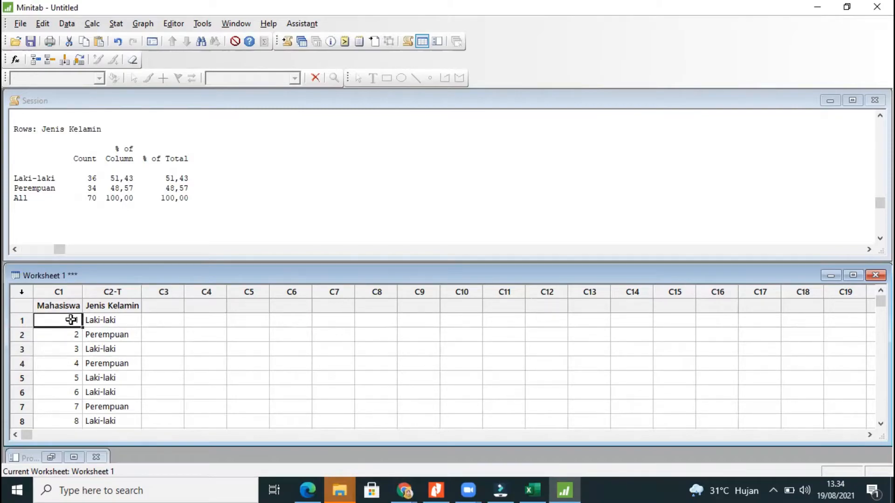
left_click_drag(75, 335, 108, 335)
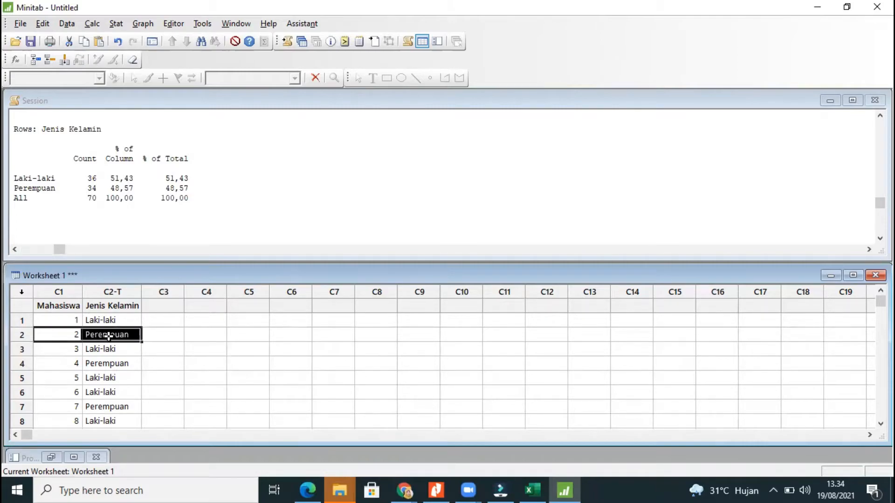
left_click(112, 349)
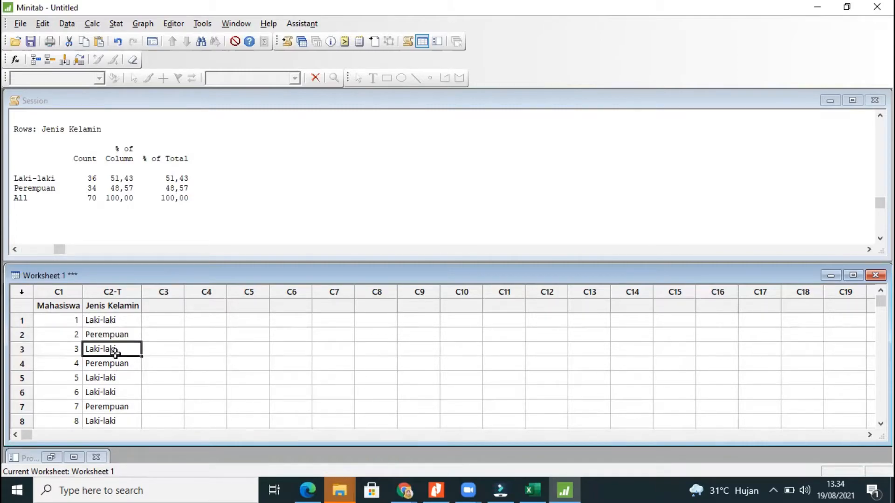
left_click(107, 336)
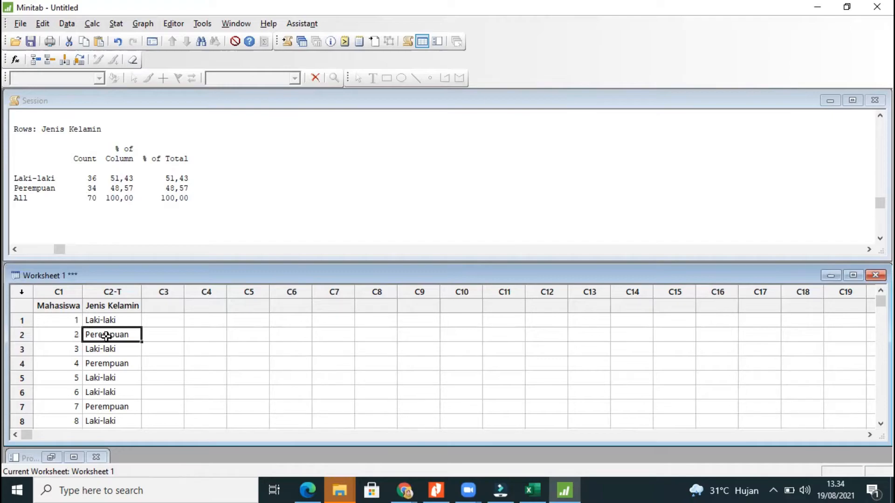
left_click(109, 318)
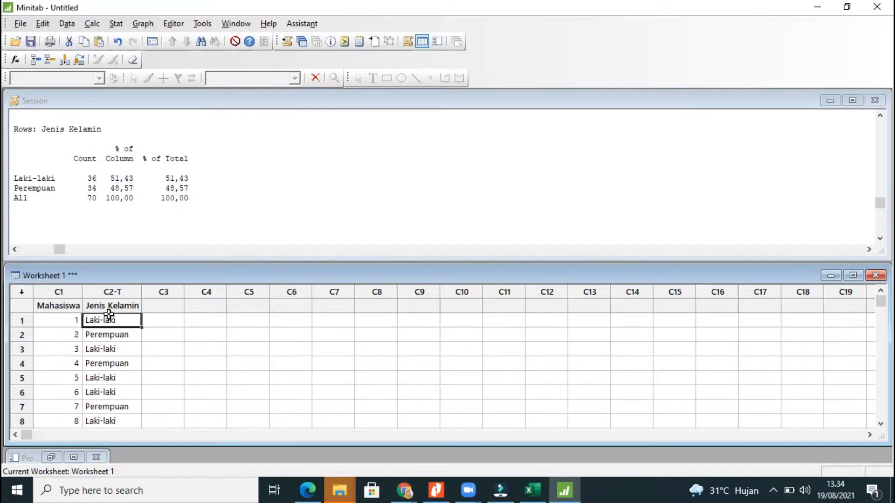
left_click(51, 318)
Generate 70 rows of uniform random data in a column named AngkaAcak, with lower endpoint 0,0 and upper endpoint 1,0.
left_click(157, 321)
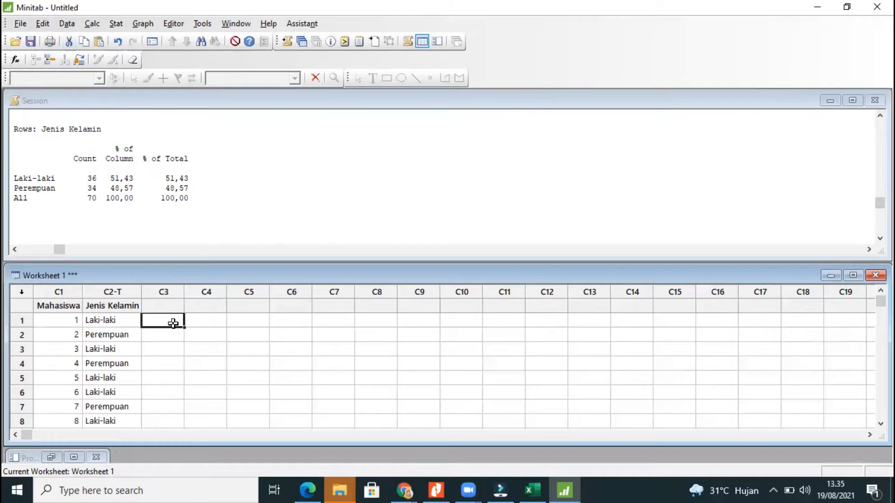
left_click(92, 23)
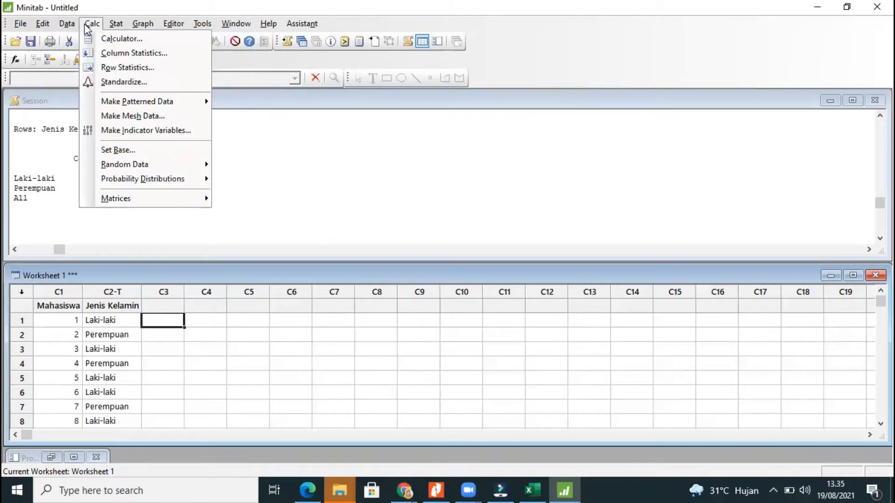
left_click(127, 165)
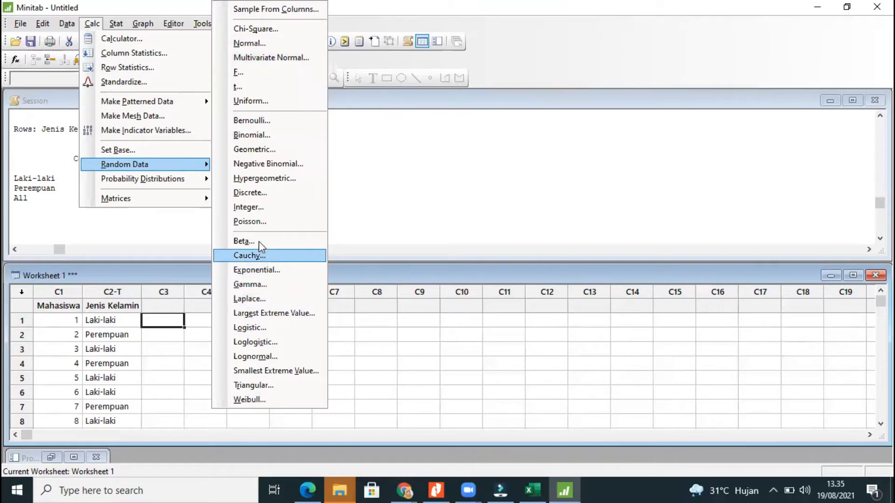
left_click(259, 101)
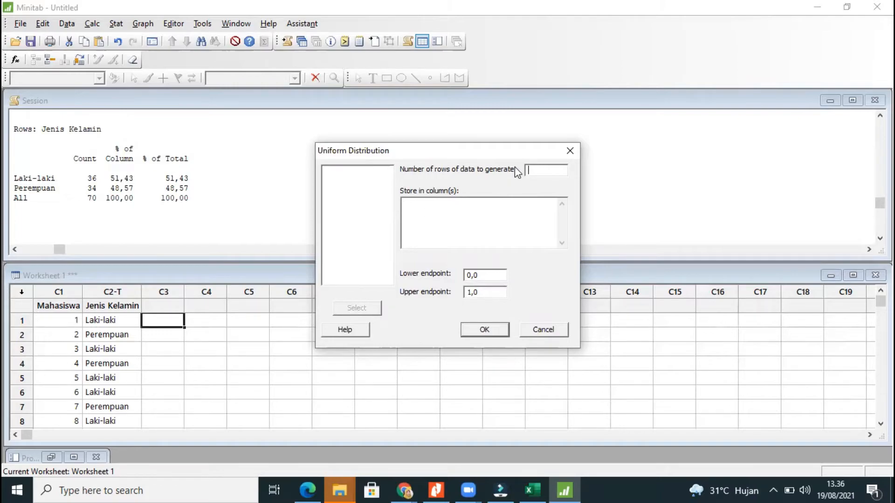
type("70")
left_click(420, 204)
type("Angka")
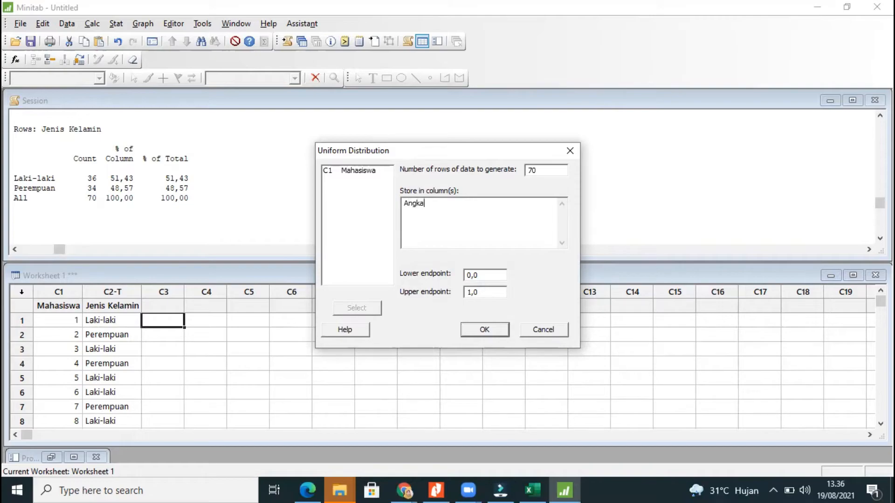
type("Acak")
left_click(475, 276)
left_click(485, 330)
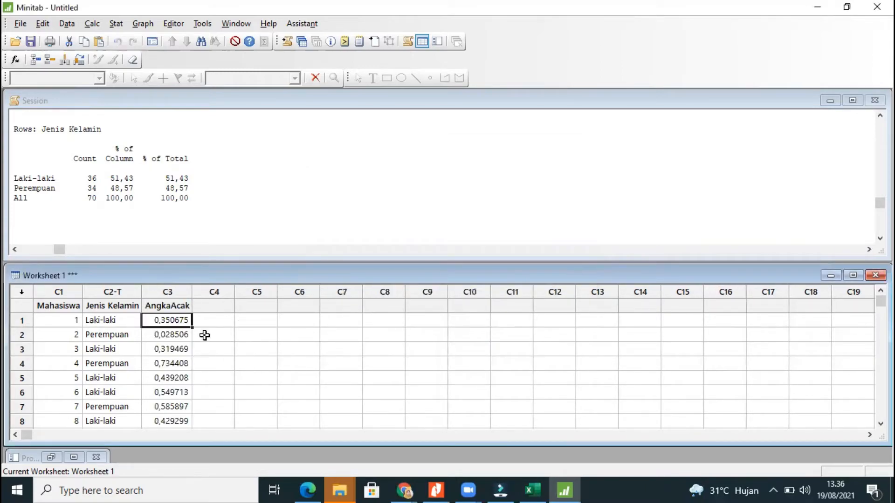
Examine the AngkaAcak column from the first row to row 70 to check that every student has a random number.
left_click(180, 304)
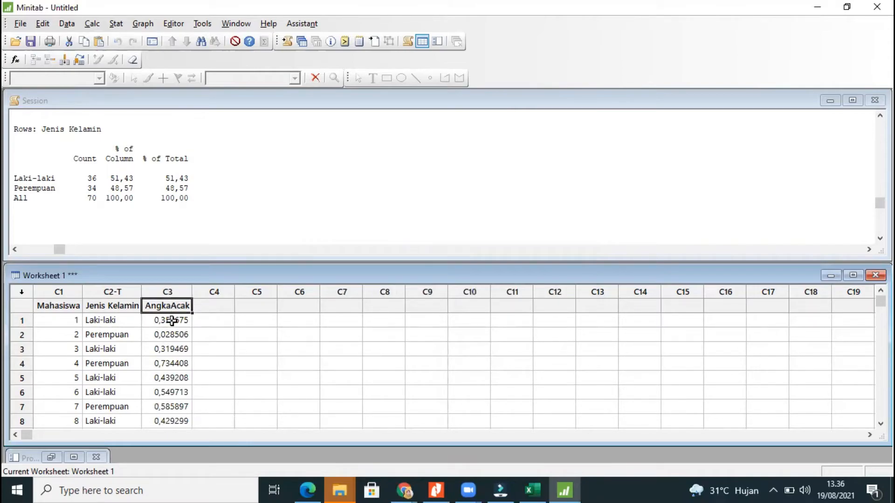
left_click(175, 321)
left_click(170, 337)
scroll(171, 339, "down", 20)
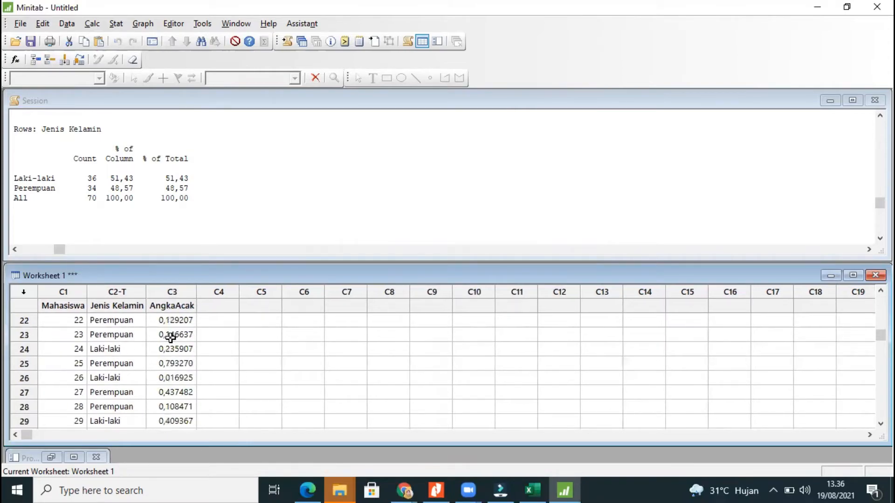
scroll(171, 339, "up", 5)
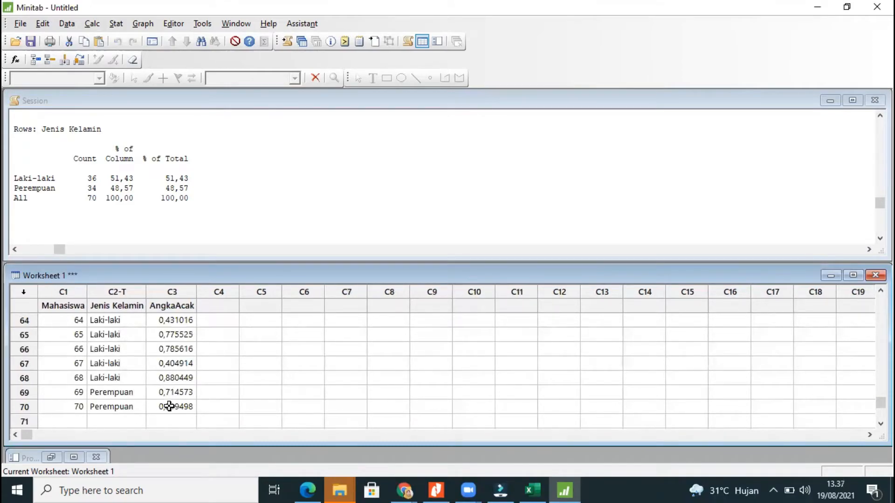
left_click(149, 404)
left_click(76, 405)
left_click(191, 404)
scroll(192, 392, "up", 7)
scroll(193, 391, "up", 14)
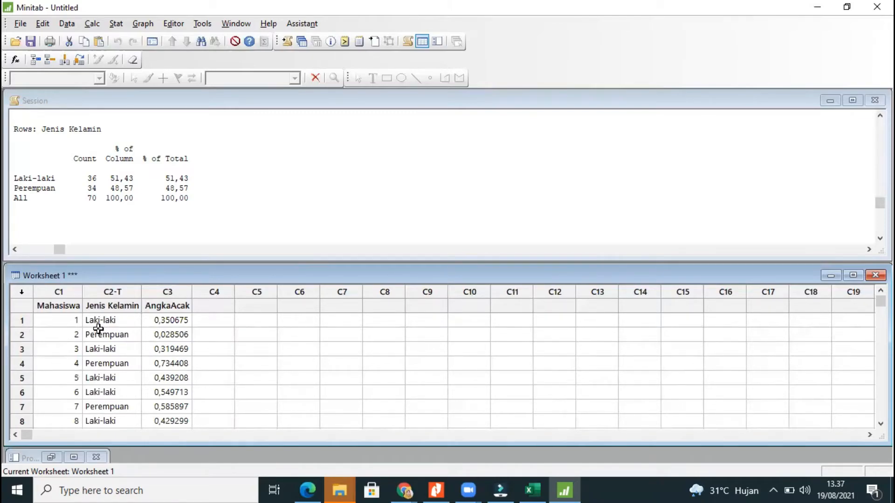
Start a Sort and include the Mahasiswa, Jenis Kelamin and AngkaAcak columns as the data to sort.
left_click(67, 25)
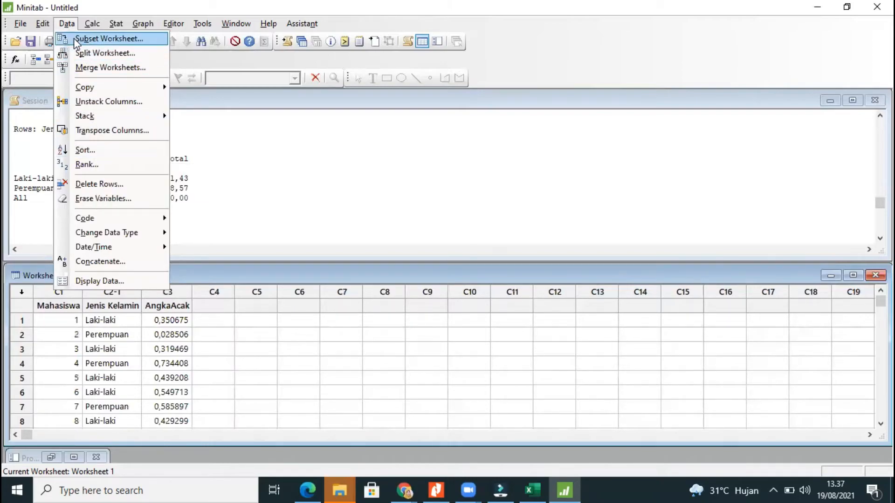
left_click(84, 150)
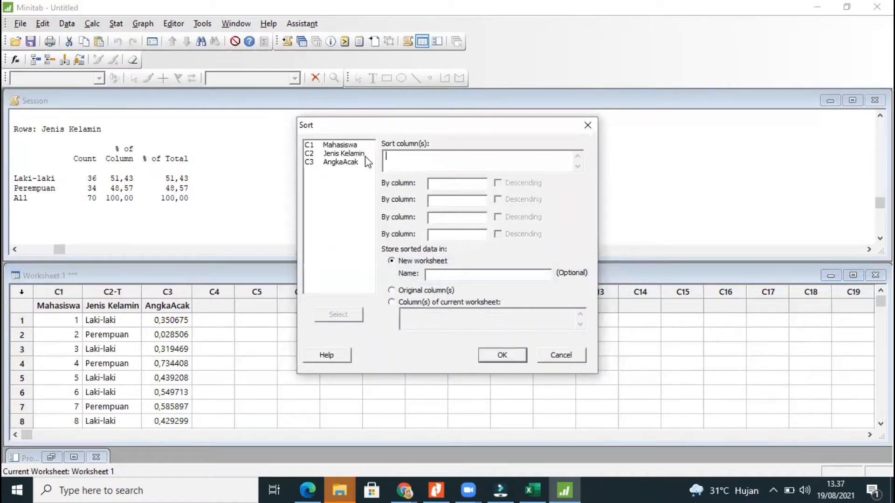
left_click(340, 146)
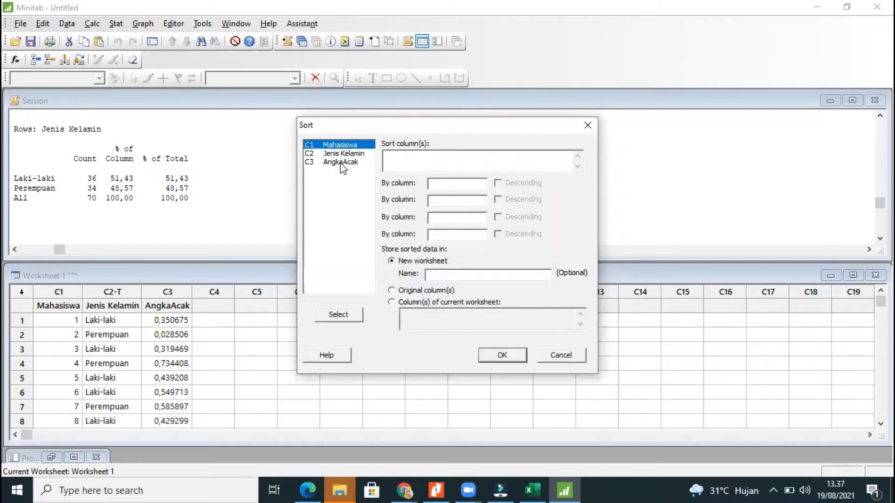
left_click(340, 163, "shift")
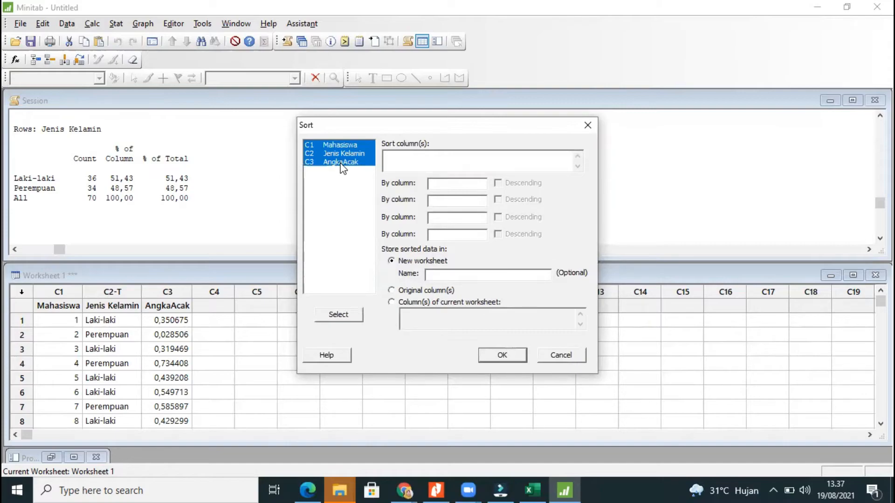
left_click(343, 319)
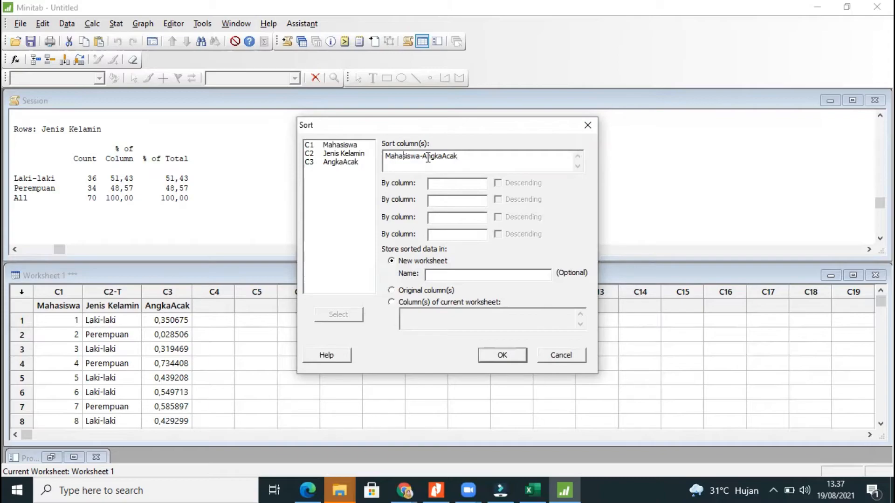
Sort the data by AngkaAcak in ascending order and store the result in the original columns.
left_click(439, 185)
left_click(329, 163)
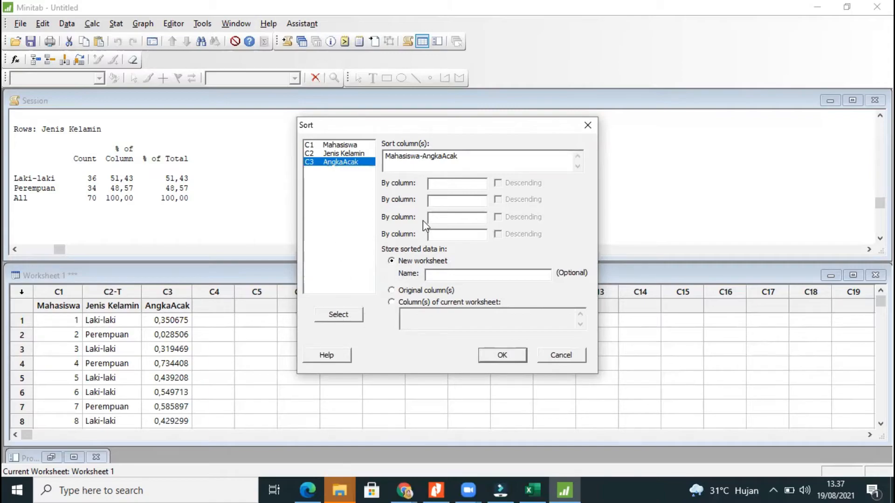
left_click(339, 319)
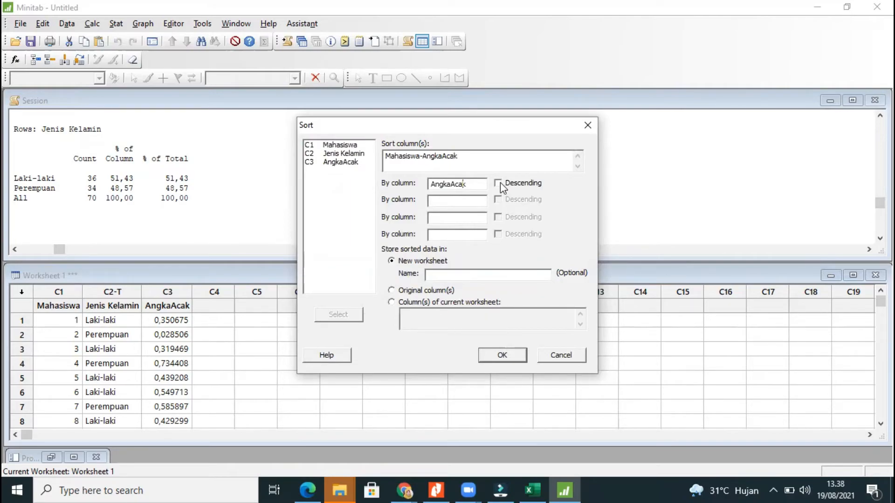
left_click(498, 183)
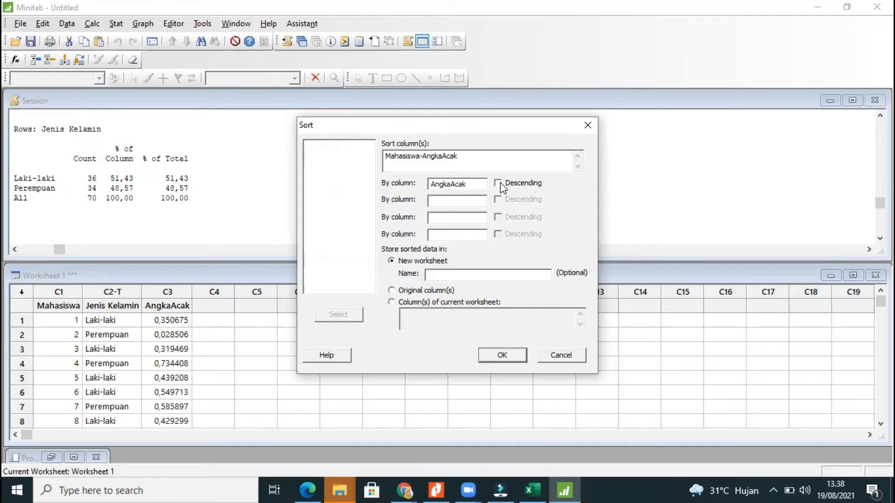
left_click(395, 294)
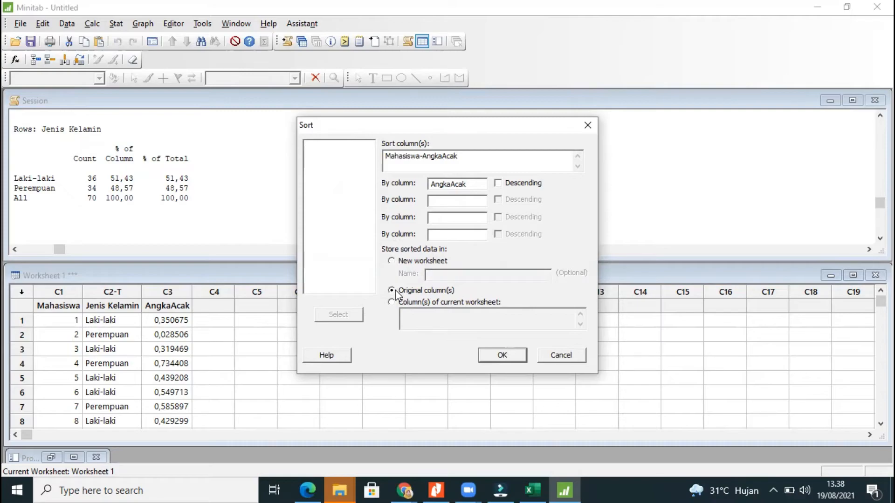
left_click(490, 359)
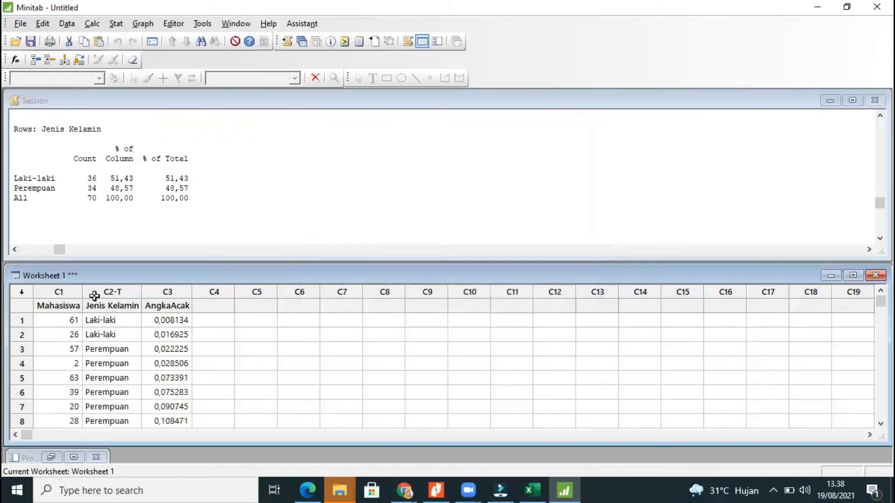
Examine the sorted AngkaAcak values from the first row to row 70 to check their ascending order.
left_click(174, 322)
left_click(176, 362)
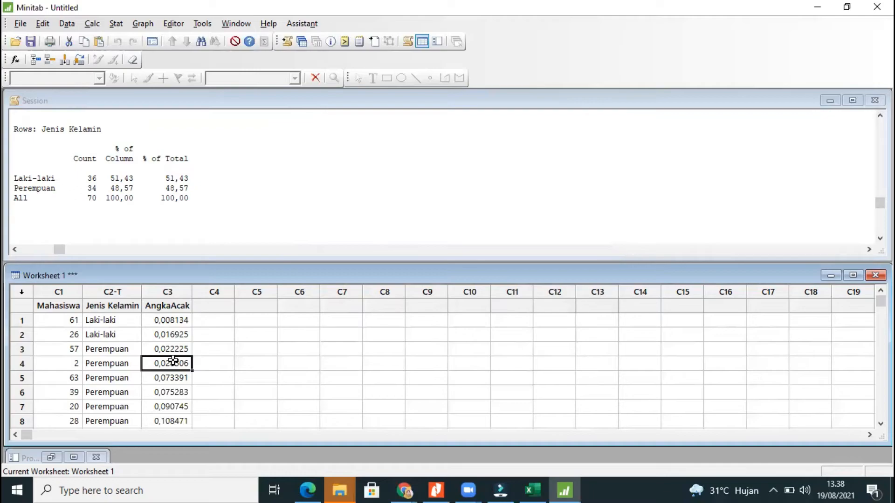
left_click(174, 319)
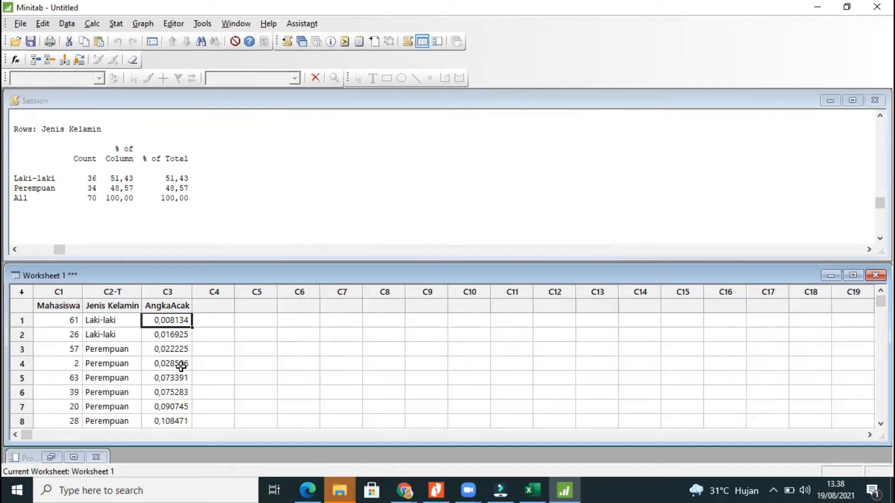
scroll(181, 392, "down", 17)
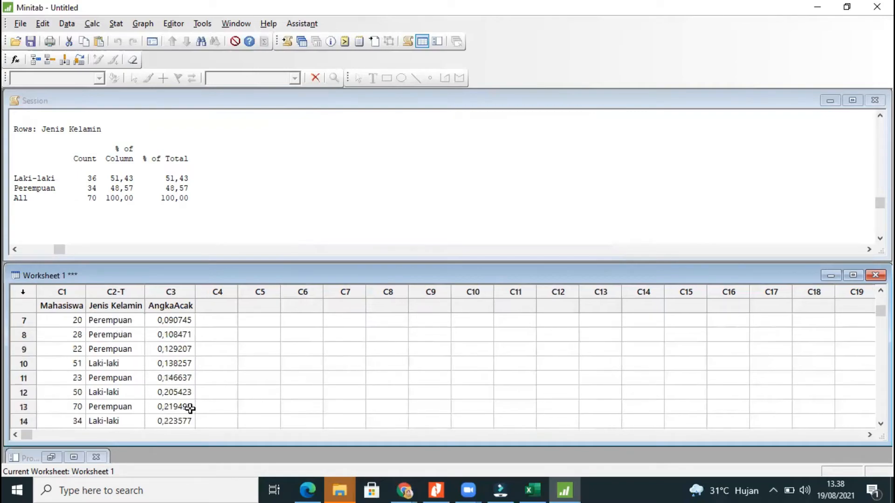
scroll(182, 402, "down", 7)
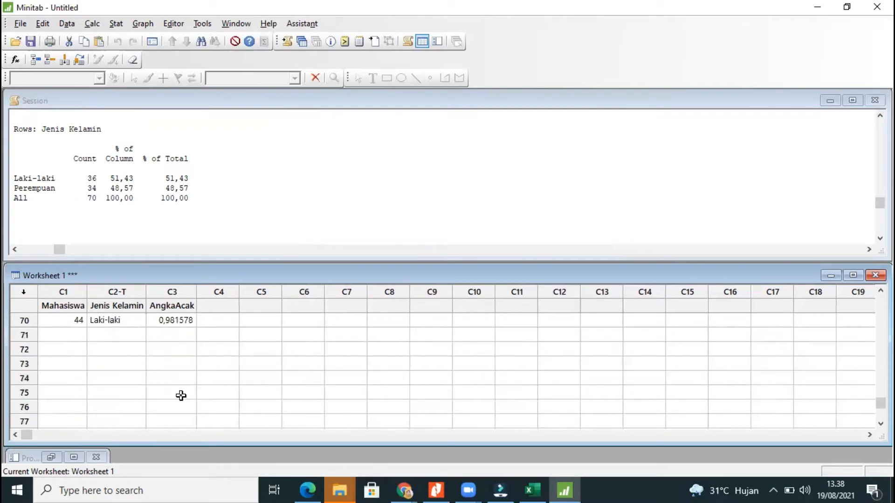
scroll(180, 394, "up", 2)
scroll(180, 394, "up", 20)
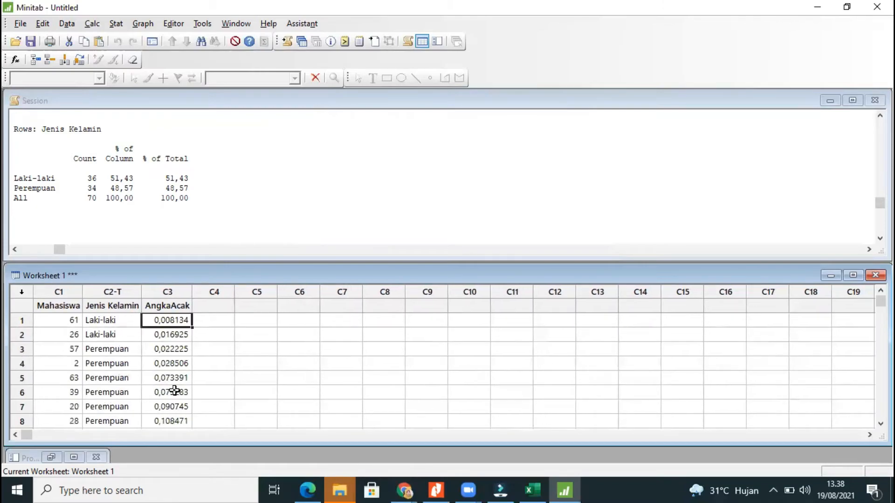
Examine the reordered Mahasiswa numbers and their AngkaAcak values in the first rows of the worksheet.
left_click(54, 317)
left_click(66, 348)
left_click(63, 327)
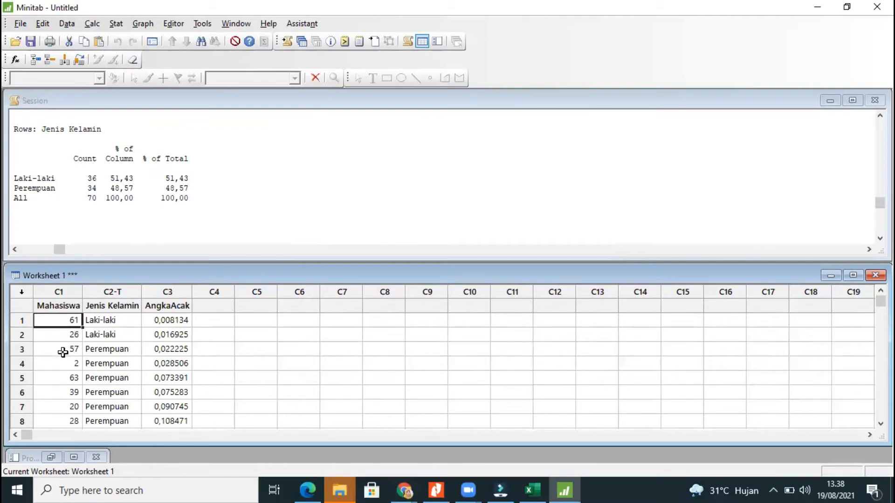
left_click(64, 349)
left_click(64, 376)
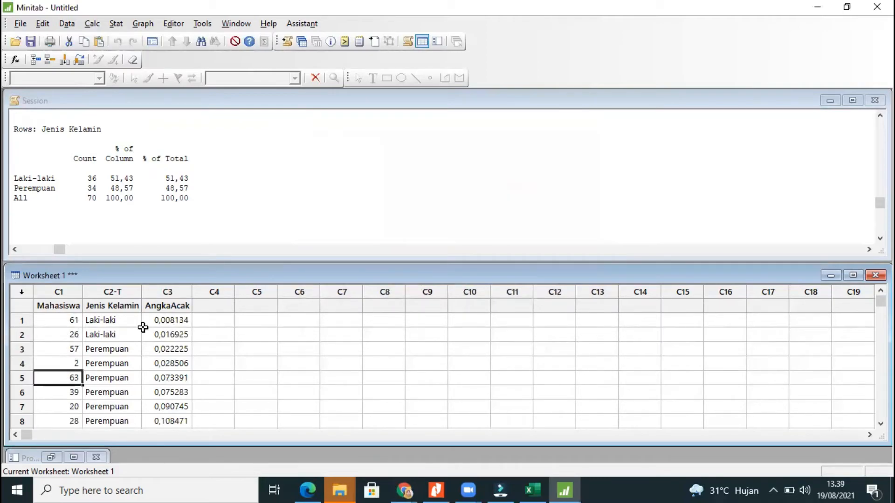
left_click(173, 319)
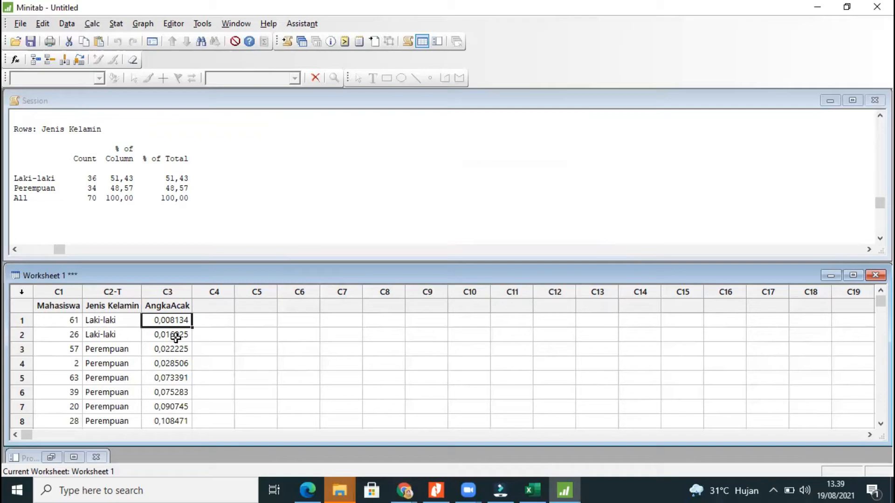
left_click_drag(65, 306, 179, 456)
mouse_move(184, 419)
left_mouse_down()
mouse_move(185, 471)
mouse_move(188, 405)
left_mouse_up()
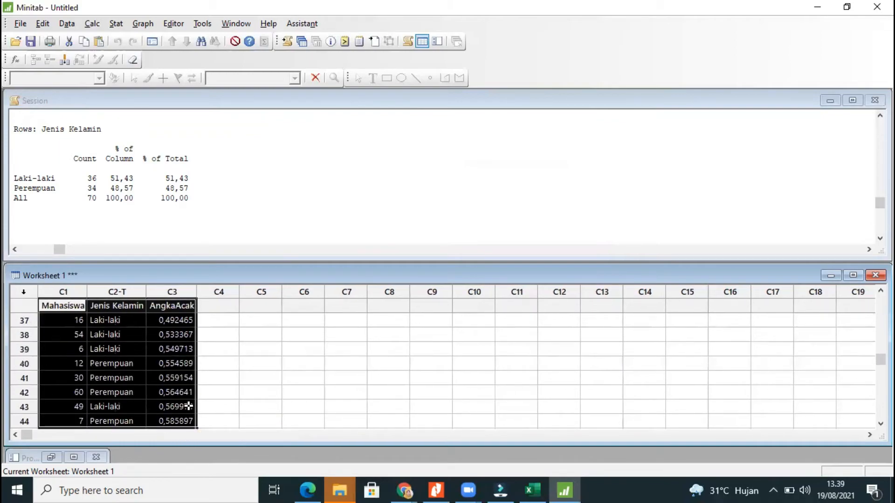
left_click(139, 391)
scroll(140, 391, "up", 12)
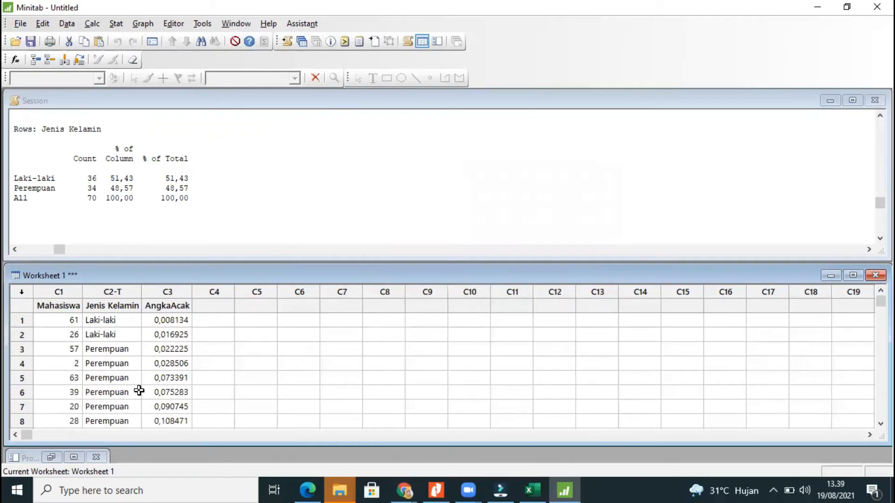
Copy the first 15 rows of Mahasiswa, Jenis Kelamin and AngkaAcak in Worksheet 1, including the column names.
scroll(139, 391, "down", 6)
scroll(139, 391, "up", 1)
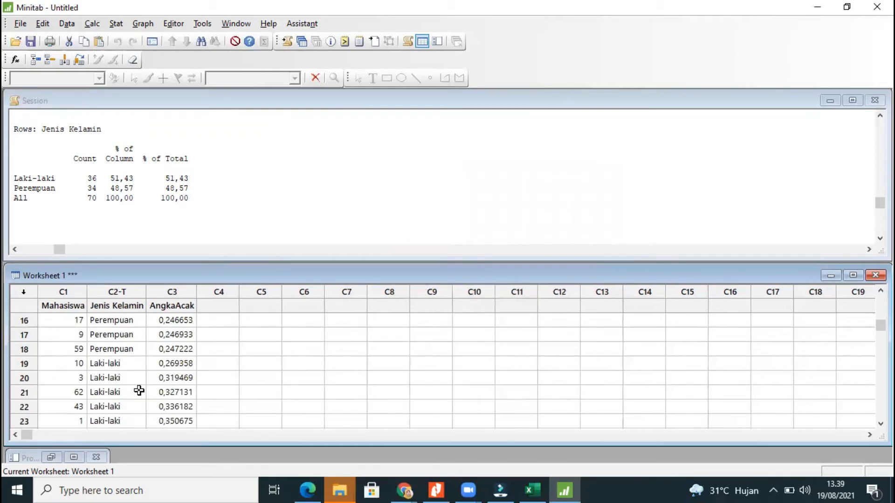
scroll(139, 391, "up", 1)
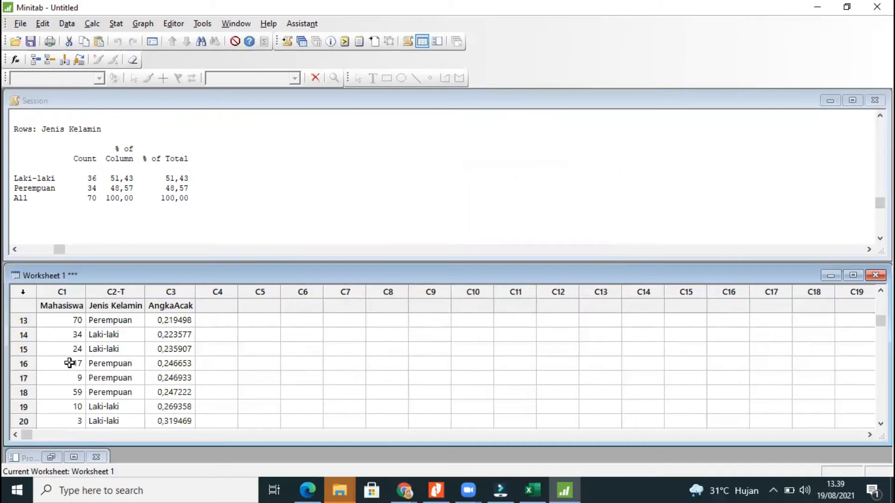
left_click_drag(69, 363, 170, 370)
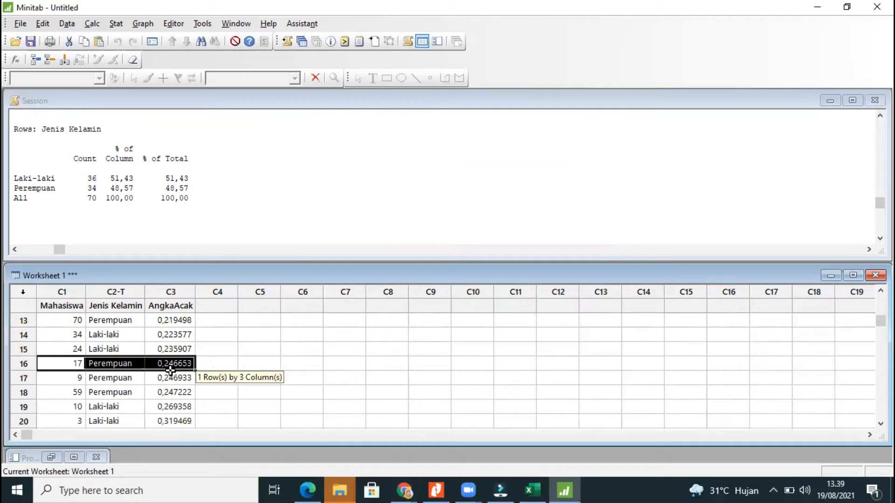
scroll(171, 371, "up", 4)
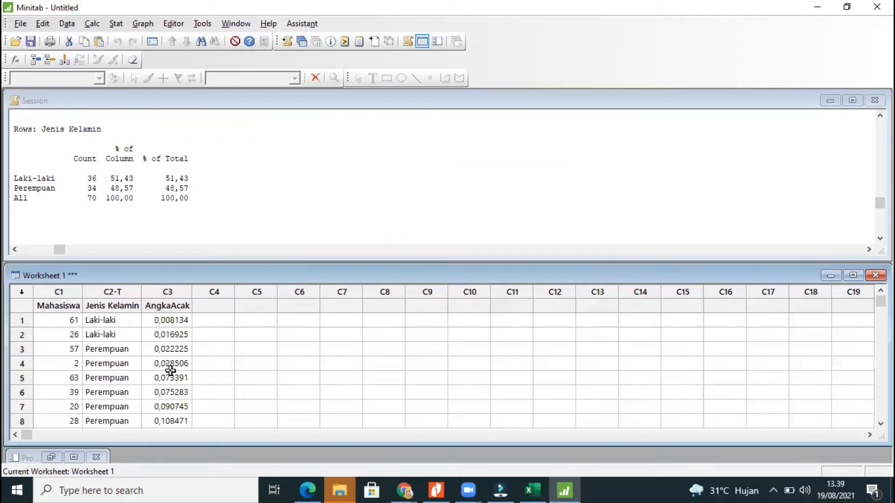
left_click(254, 363)
left_click_drag(49, 308, 163, 392)
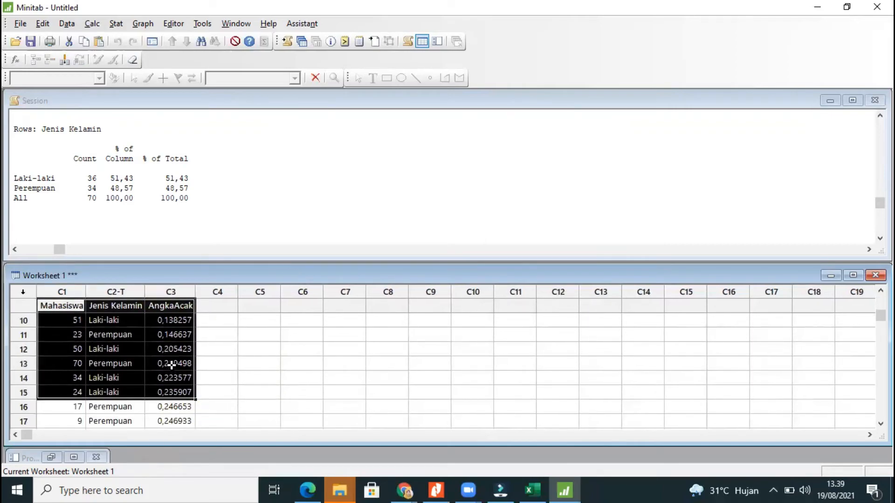
right_click(171, 365)
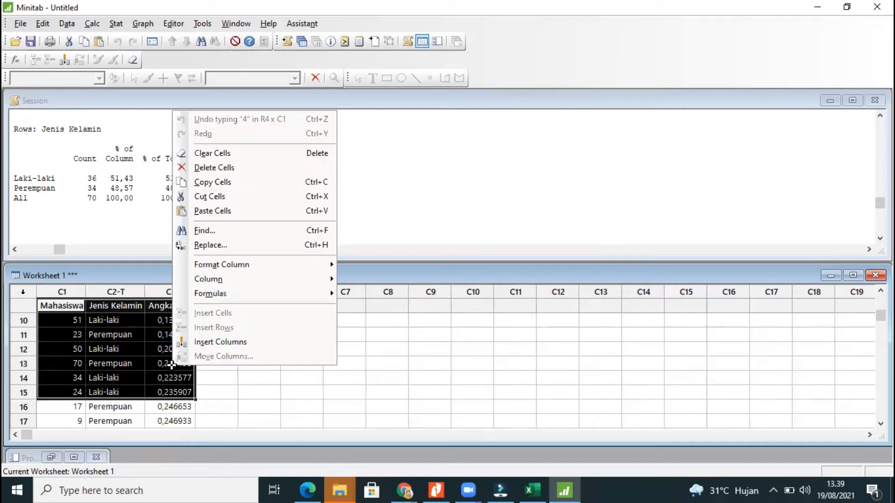
left_click(215, 183)
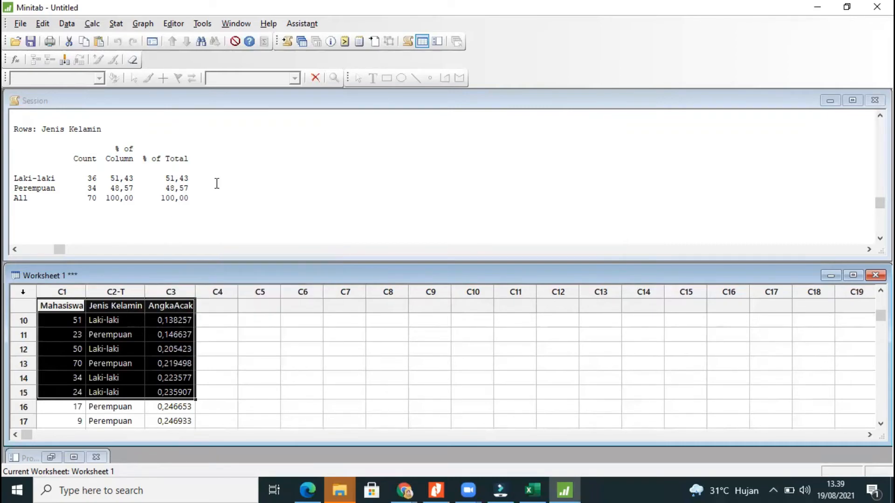
Create a new Minitab worksheet and move its window so that the first columns of Worksheet 1 stay uncovered.
left_click(23, 27)
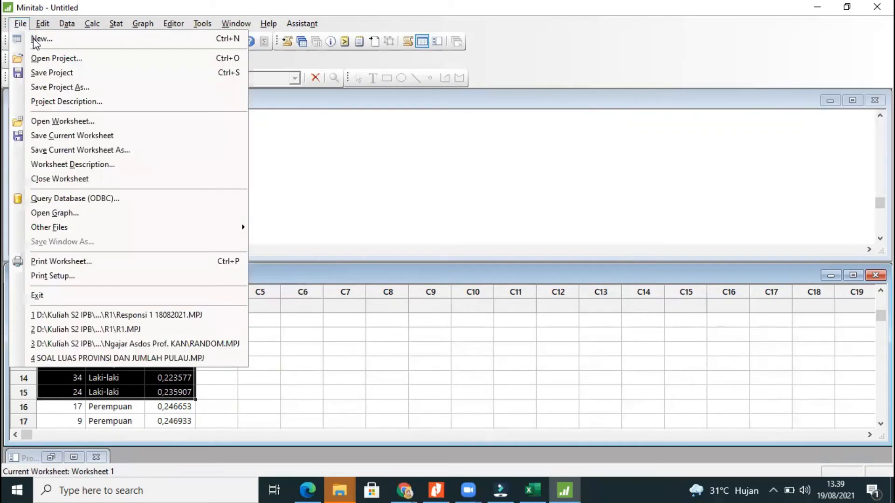
left_click(35, 41)
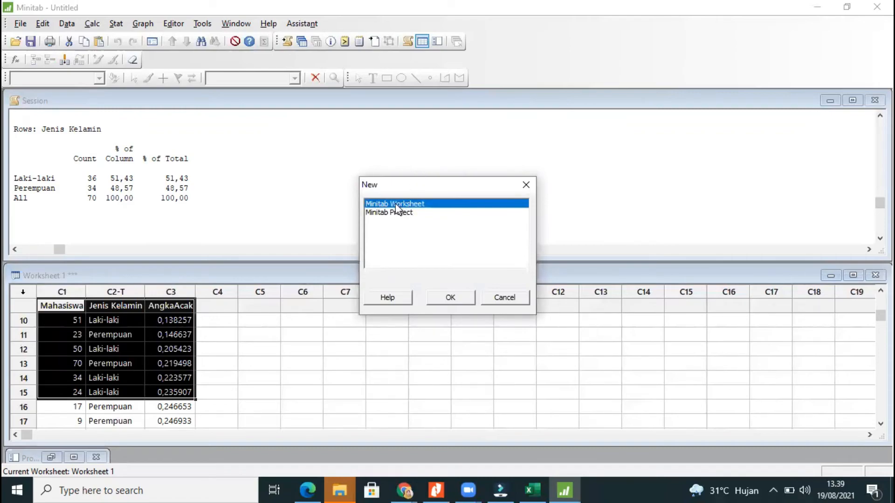
left_click(451, 297)
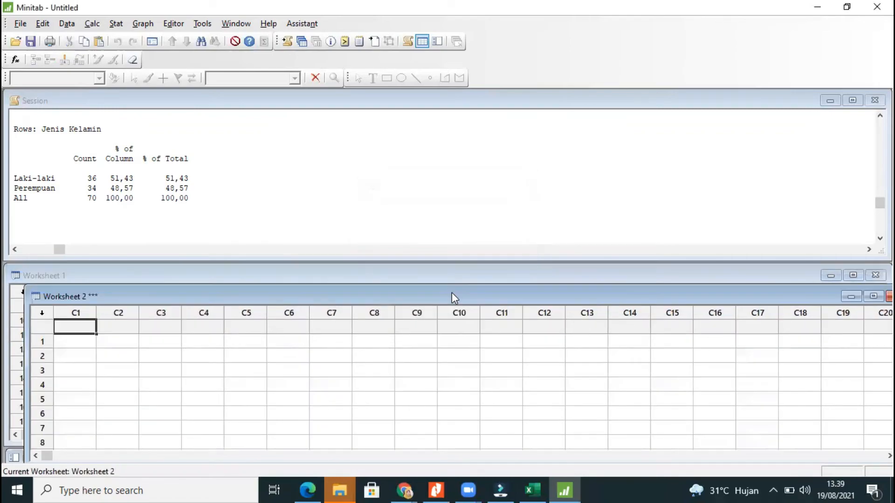
left_click_drag(67, 298, 176, 278)
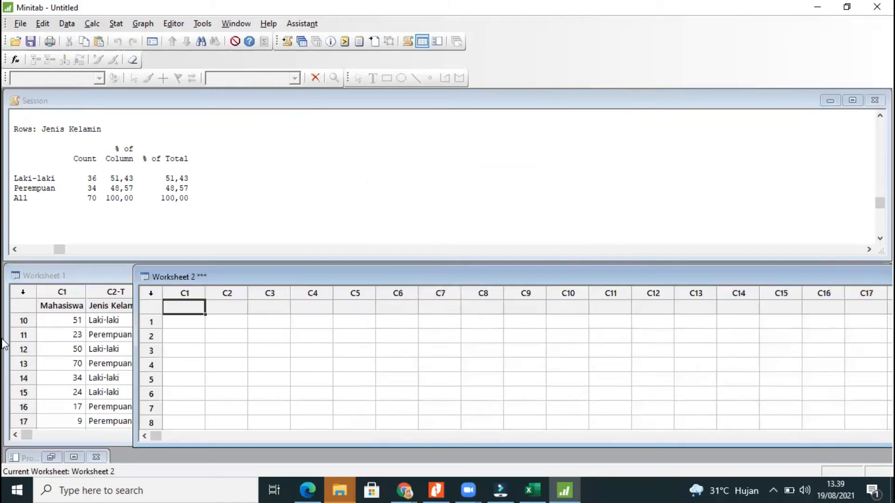
Paste the copied sample into Worksheet 2 starting at the C1 name cell, and check the rows down to row 15.
right_click(174, 308)
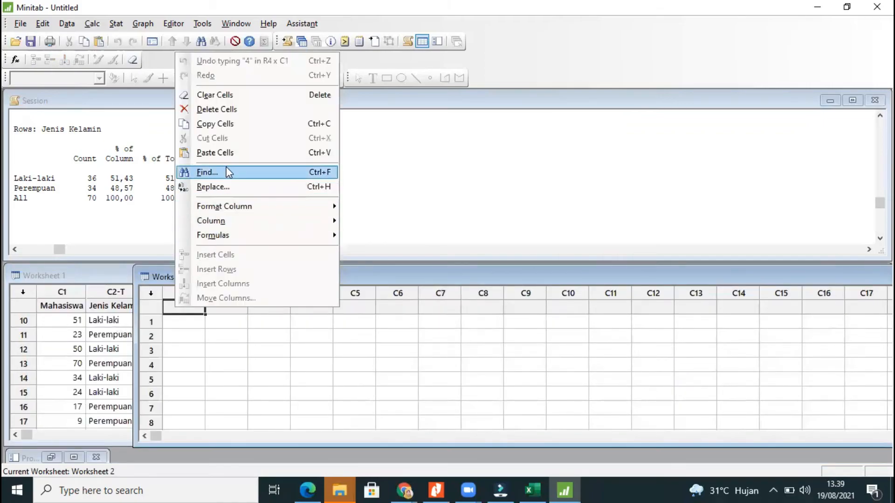
left_click(223, 152)
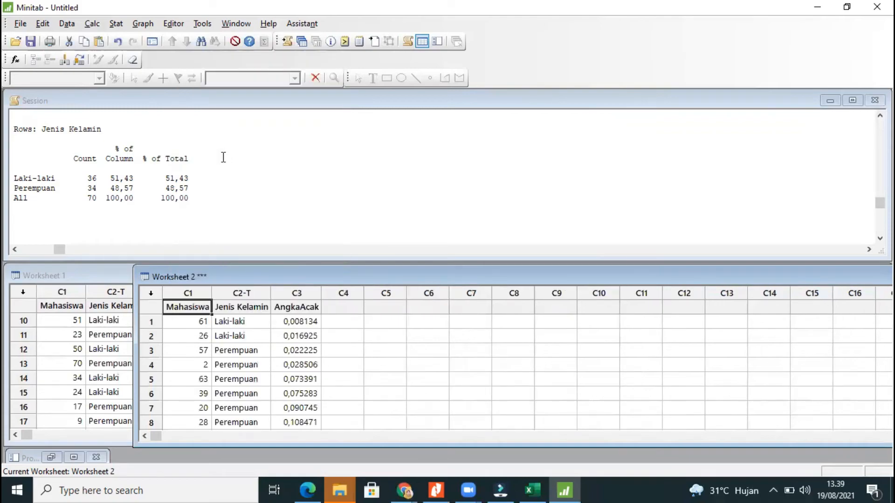
scroll(240, 359, "down", 4)
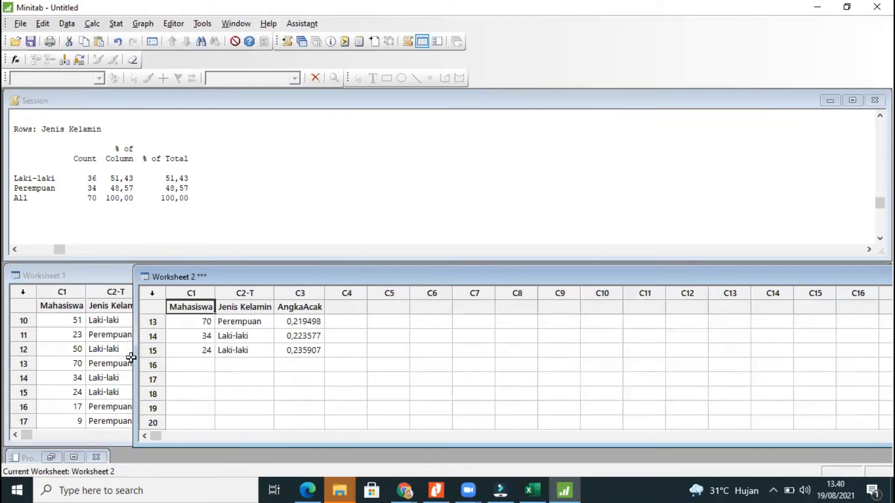
left_click(221, 349)
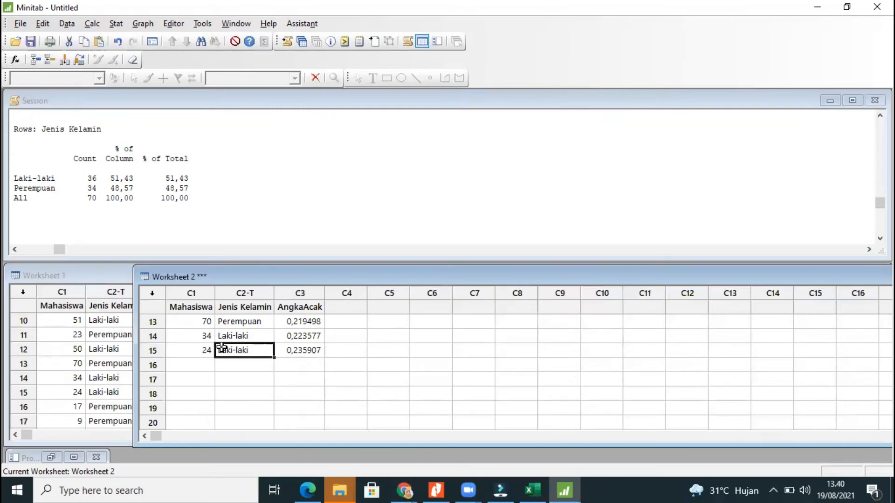
scroll(221, 347, "up", 4)
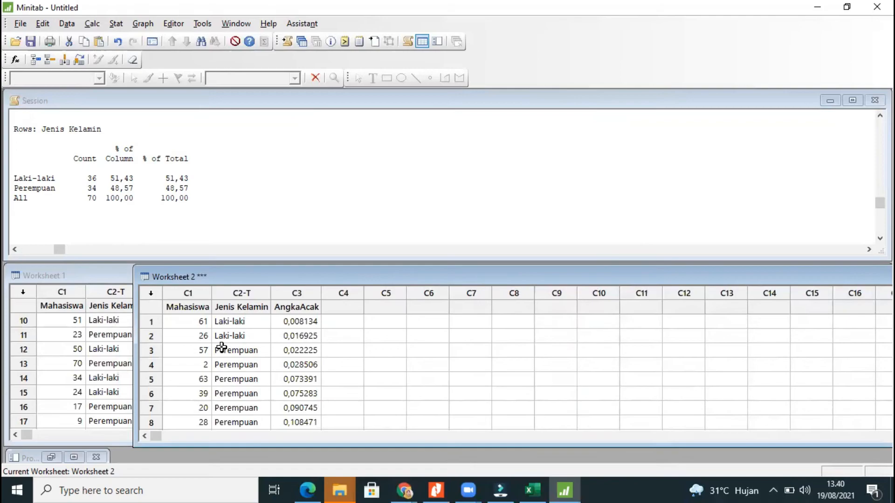
Create a descriptive statistics table for the sample with Jenis Kelamin as rows, showing counts, column percents and total percents.
left_click(116, 24)
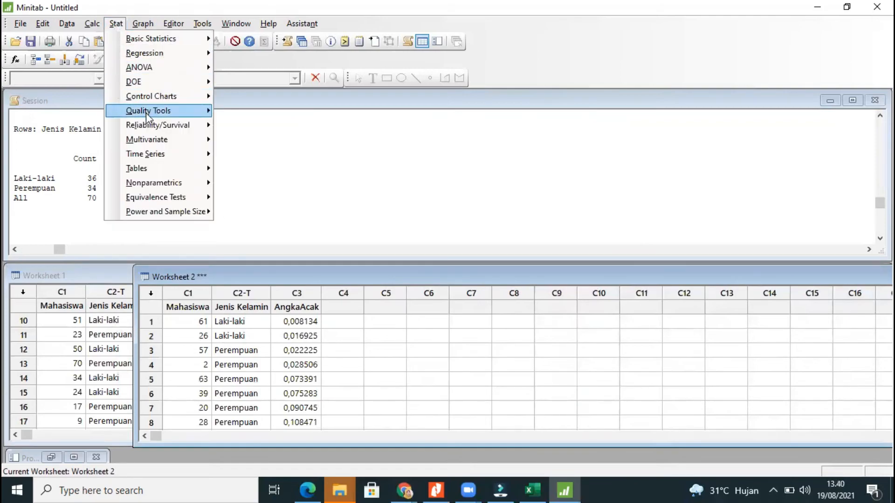
mouse_move(146, 114)
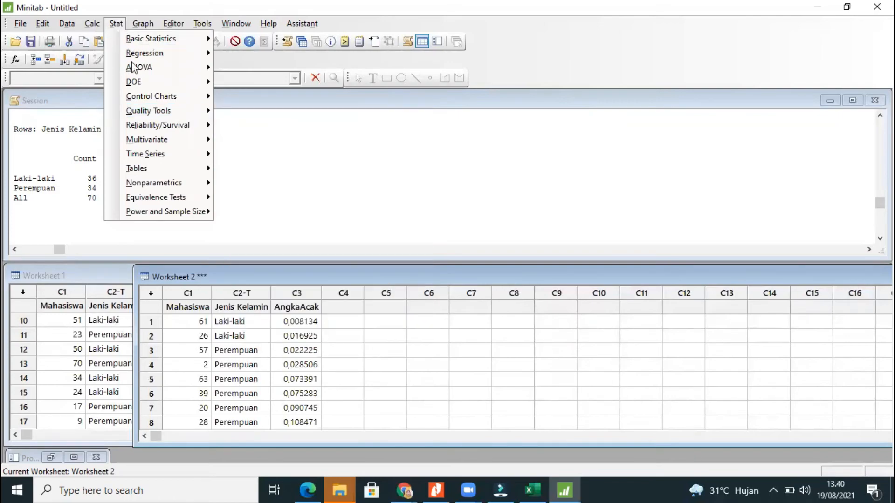
mouse_move(153, 172)
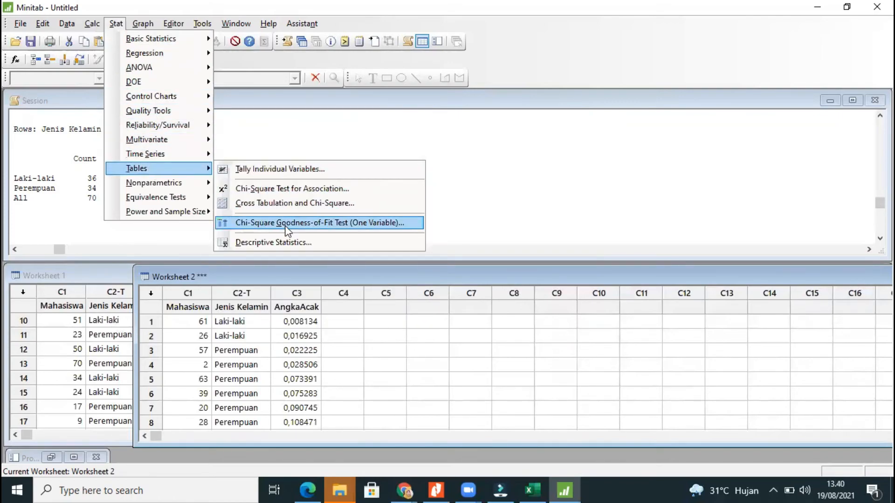
left_click(280, 243)
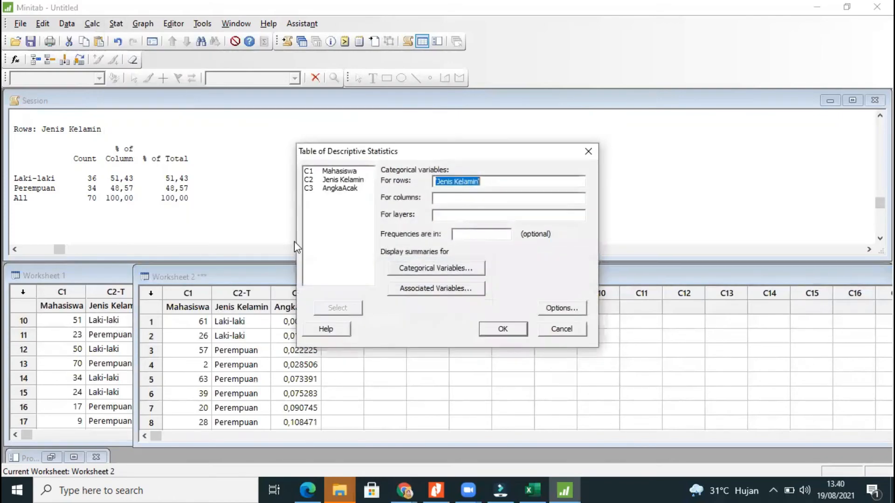
left_click(459, 182)
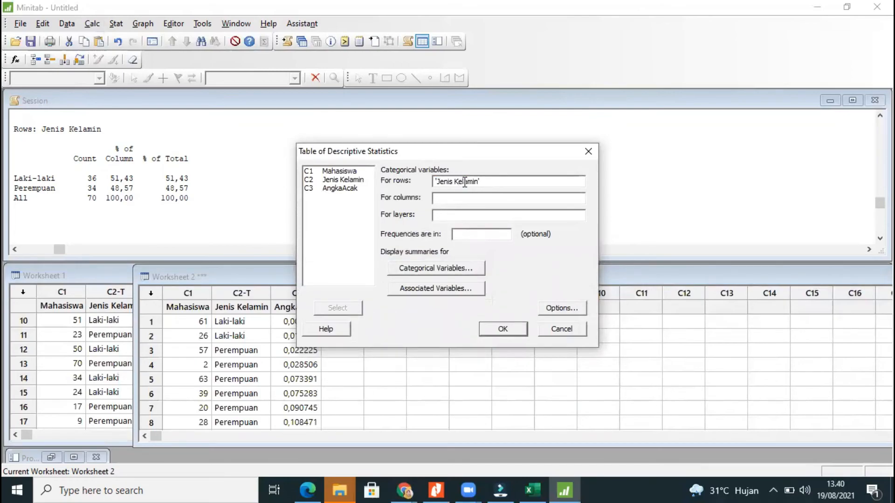
left_click(457, 270)
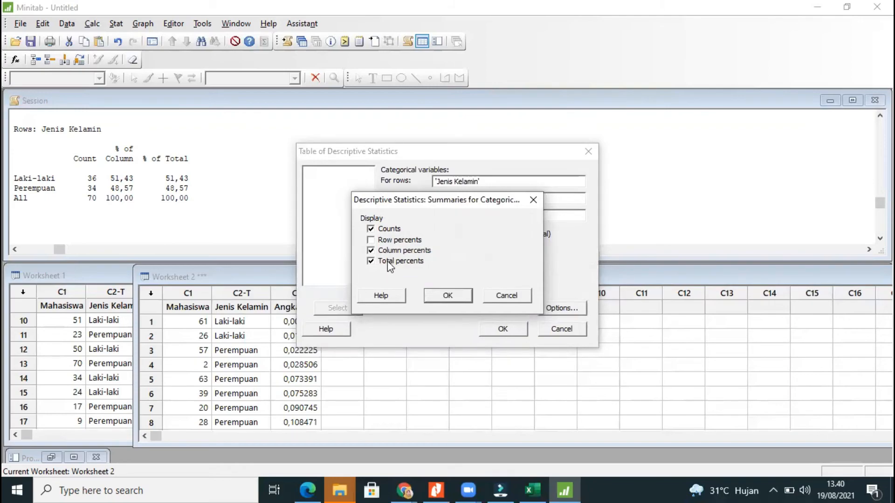
left_click(448, 297)
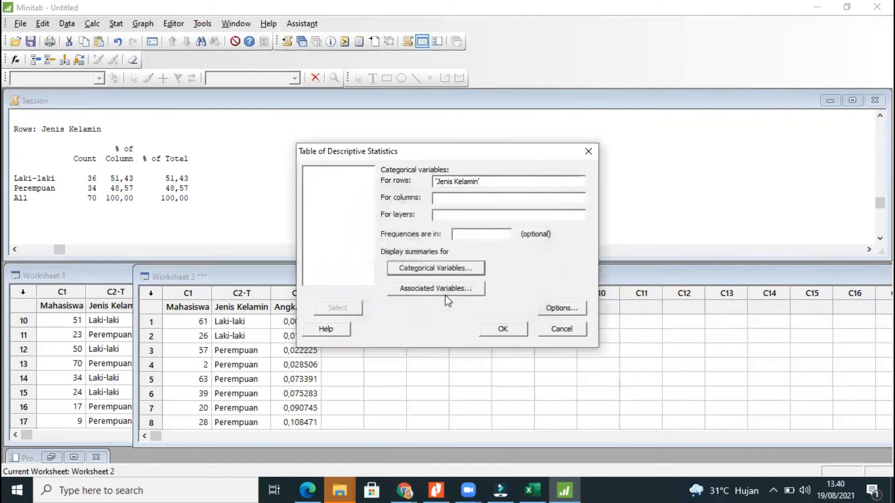
left_click(503, 328)
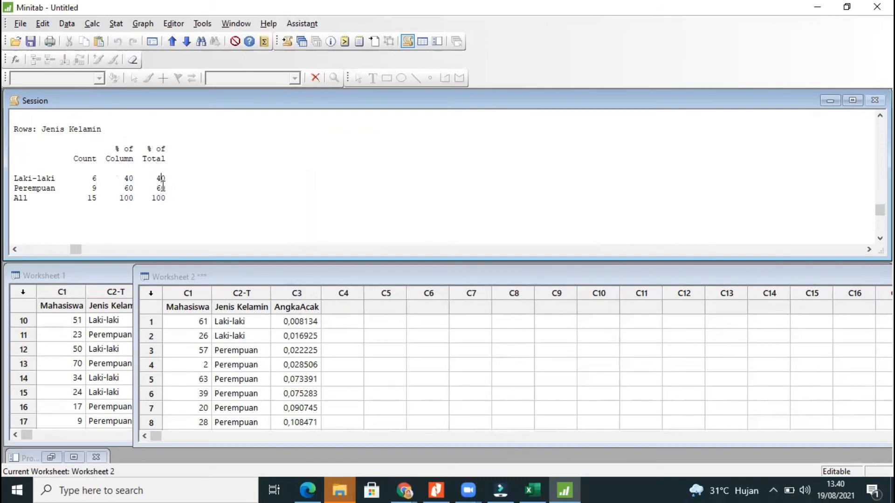
Compare the Jenis Kelamin counts and percentages of the 15-student sample with those of all 70 students in the session output.
scroll(168, 191, "up", 5)
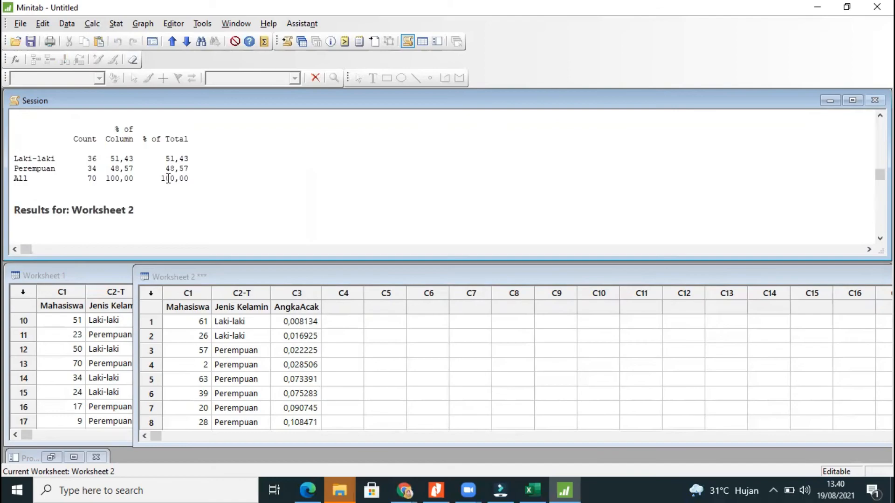
scroll(168, 196, "up", 1)
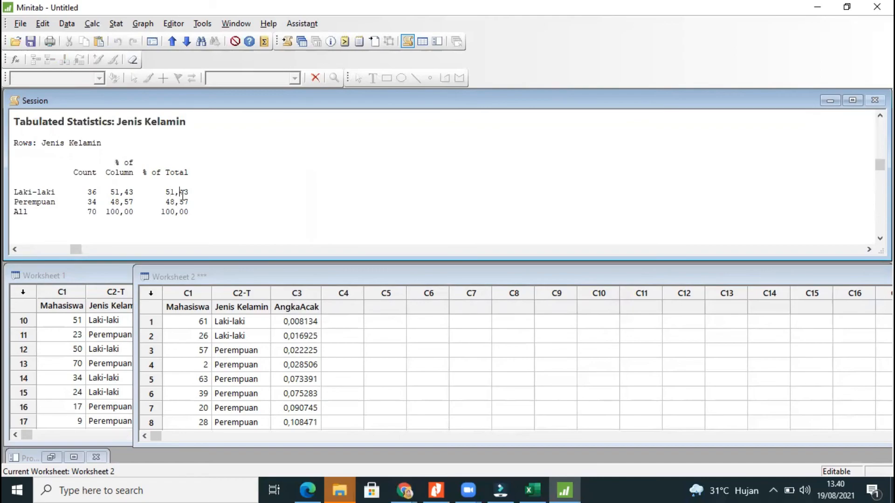
left_click(188, 202)
scroll(188, 202, "down", 3)
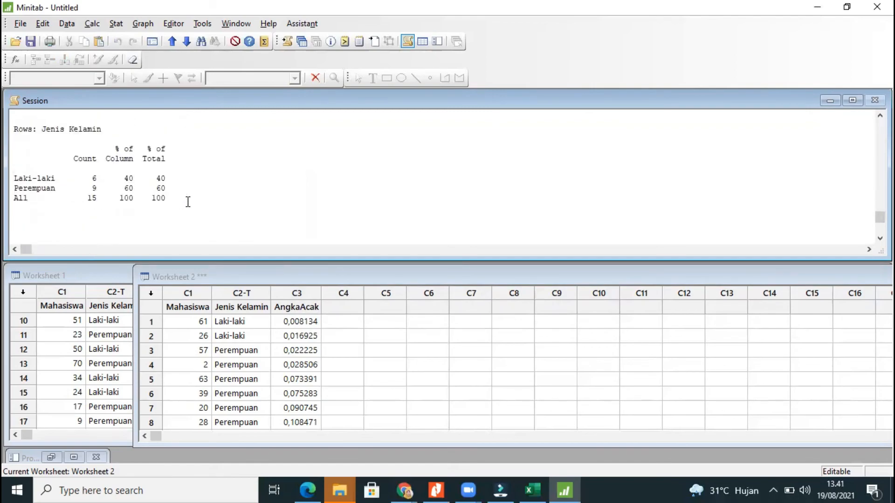
scroll(188, 201, "up", 2)
left_click(188, 202)
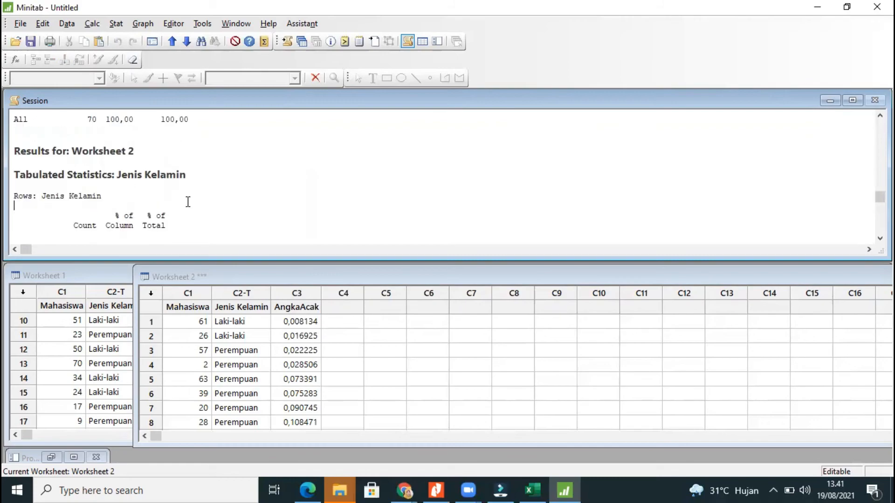
scroll(188, 202, "up", 1)
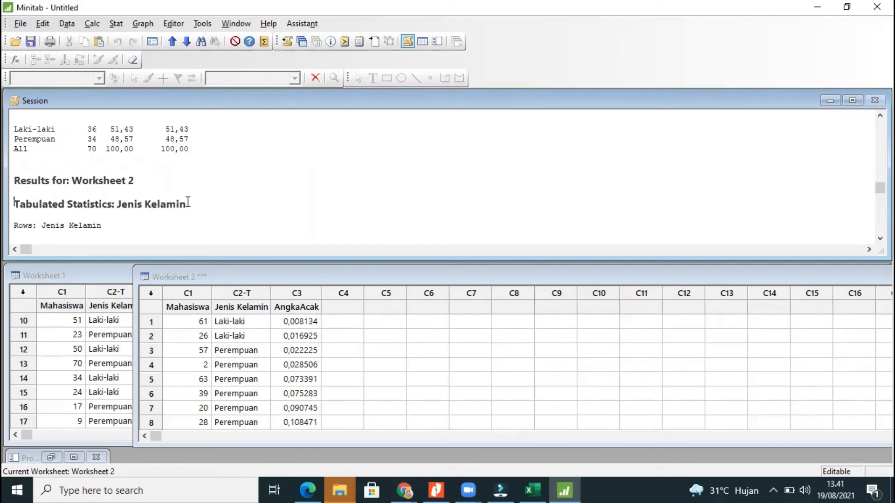
scroll(188, 201, "up", 1)
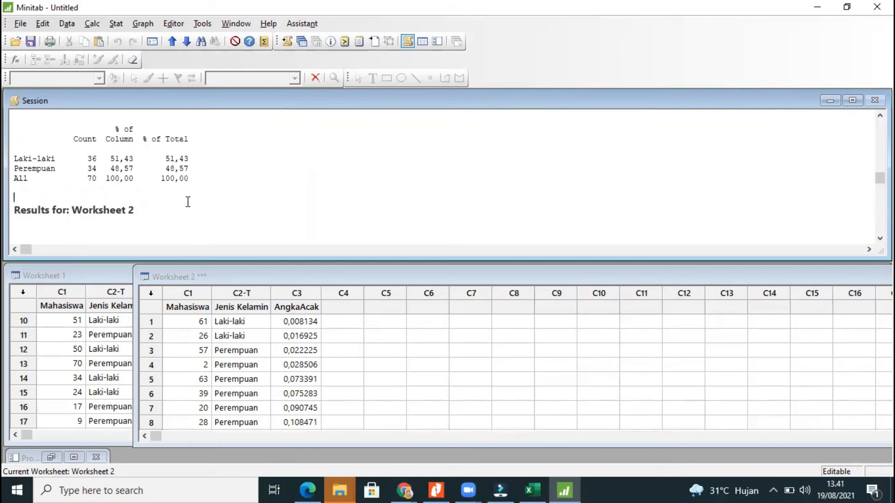
scroll(188, 202, "down", 4)
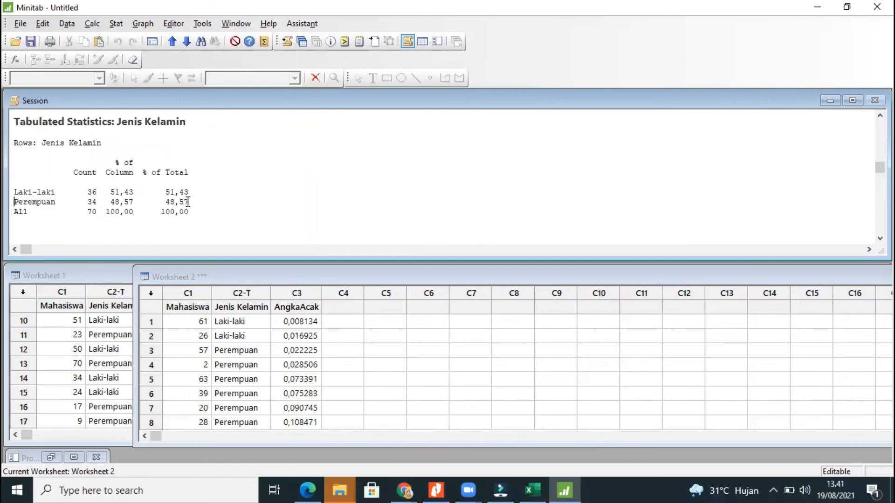
scroll(188, 202, "down", 5)
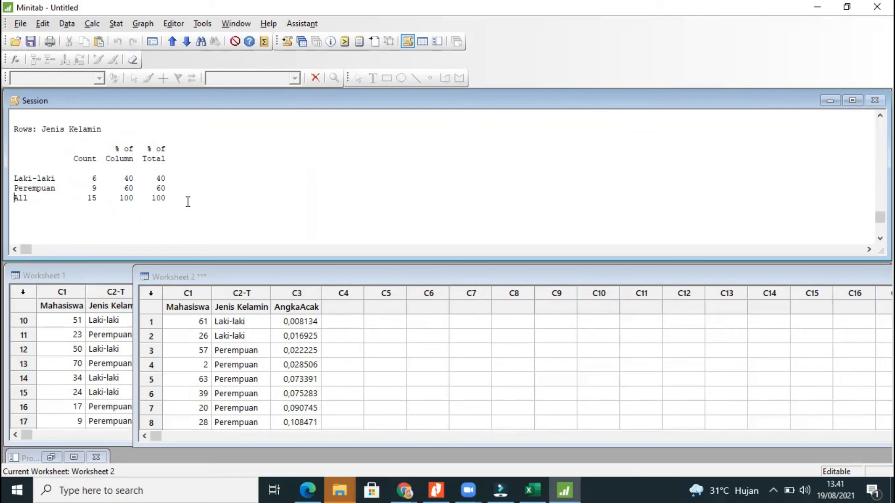
left_click(288, 364)
left_click(233, 366)
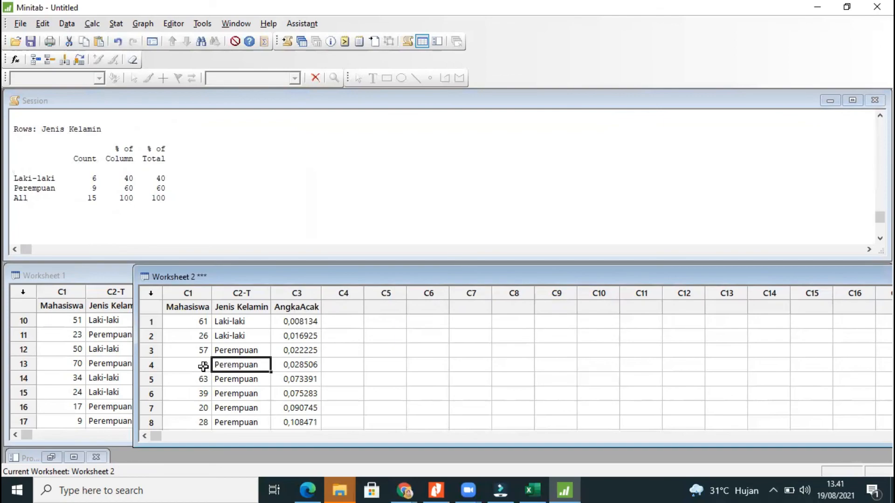
left_click(204, 367)
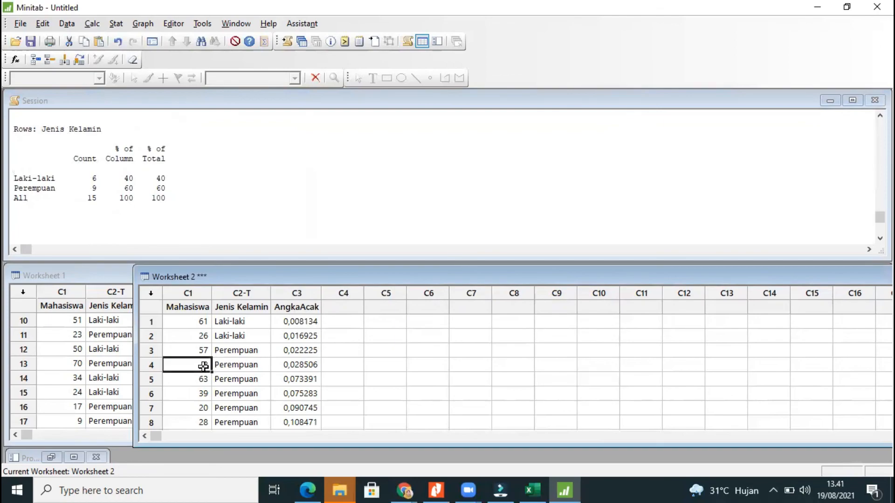